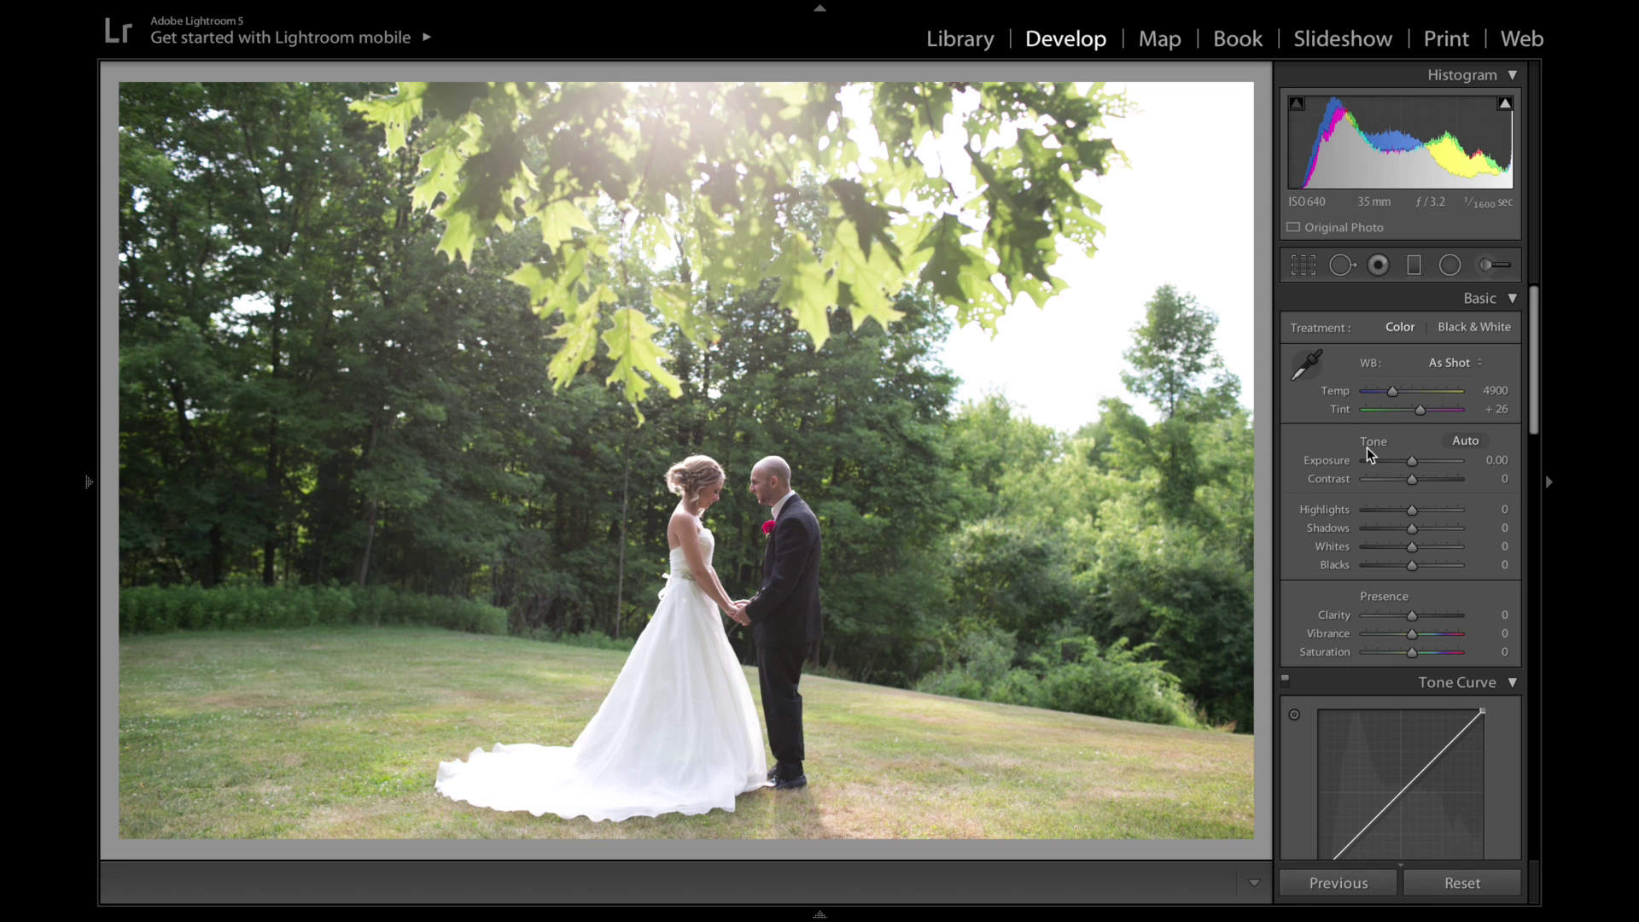
- Set the photo's contrast to +6 and its exposure to +0.28 in the basic adjustments
{"action": "left_click_drag", "start_coordinate": [1413, 485], "coordinate": [1416, 485]}
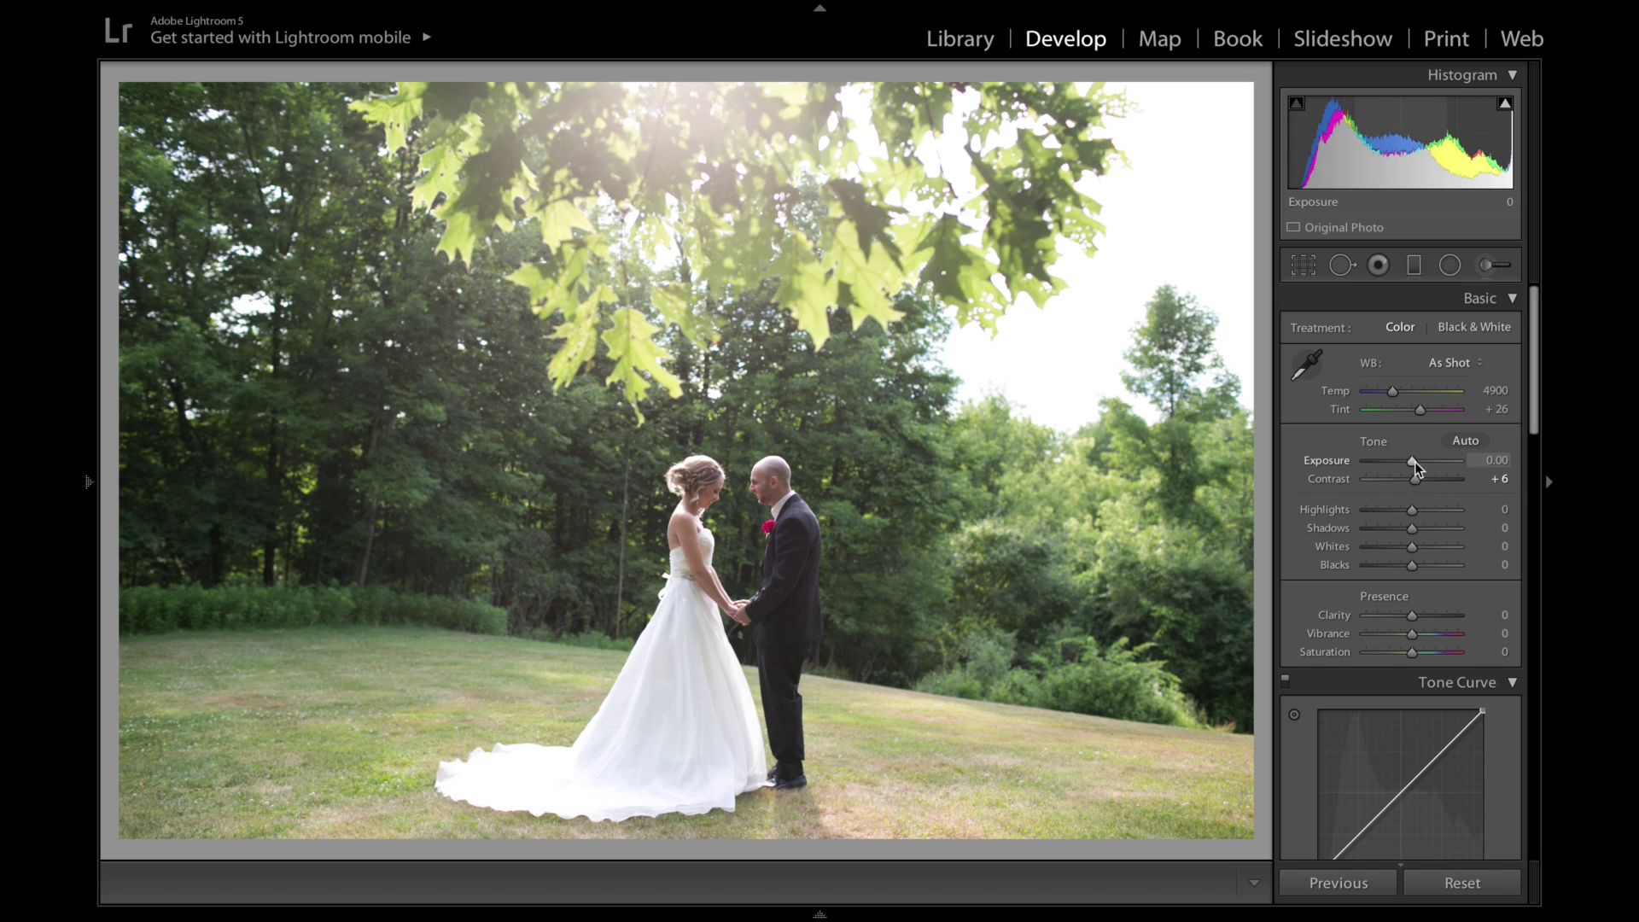
{"action": "left_click", "coordinate": [1415, 462]}
{"action": "key", "text": "minus"}
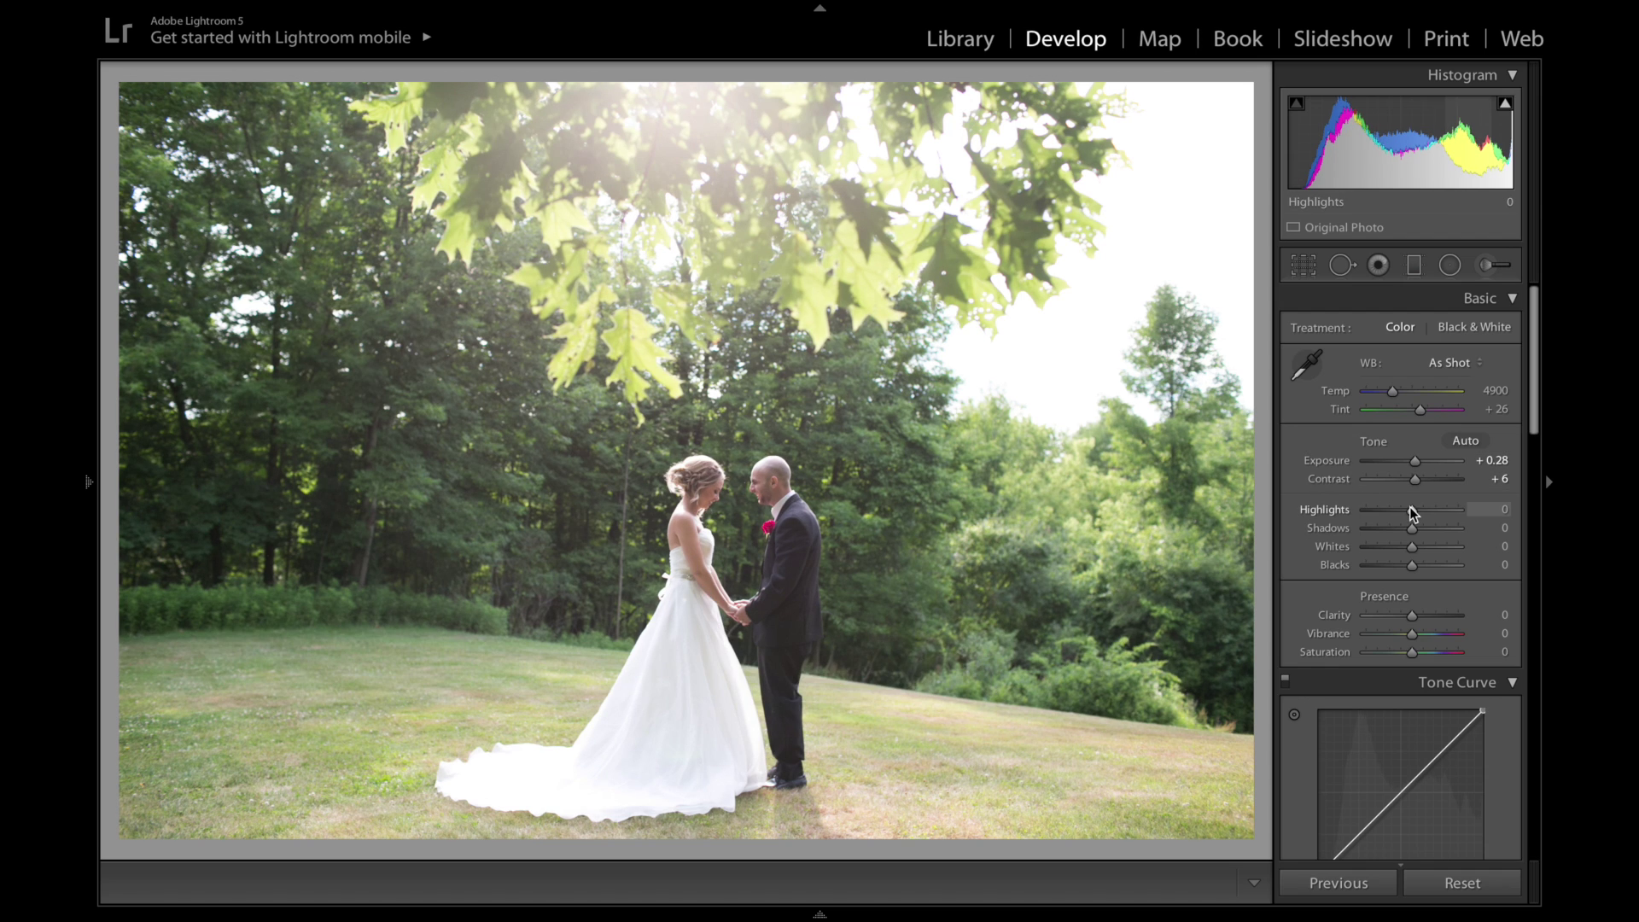
{"action": "left_click_drag", "start_coordinate": [1415, 460], "coordinate": [1441, 459]}
{"action": "left_click", "coordinate": [1429, 463]}
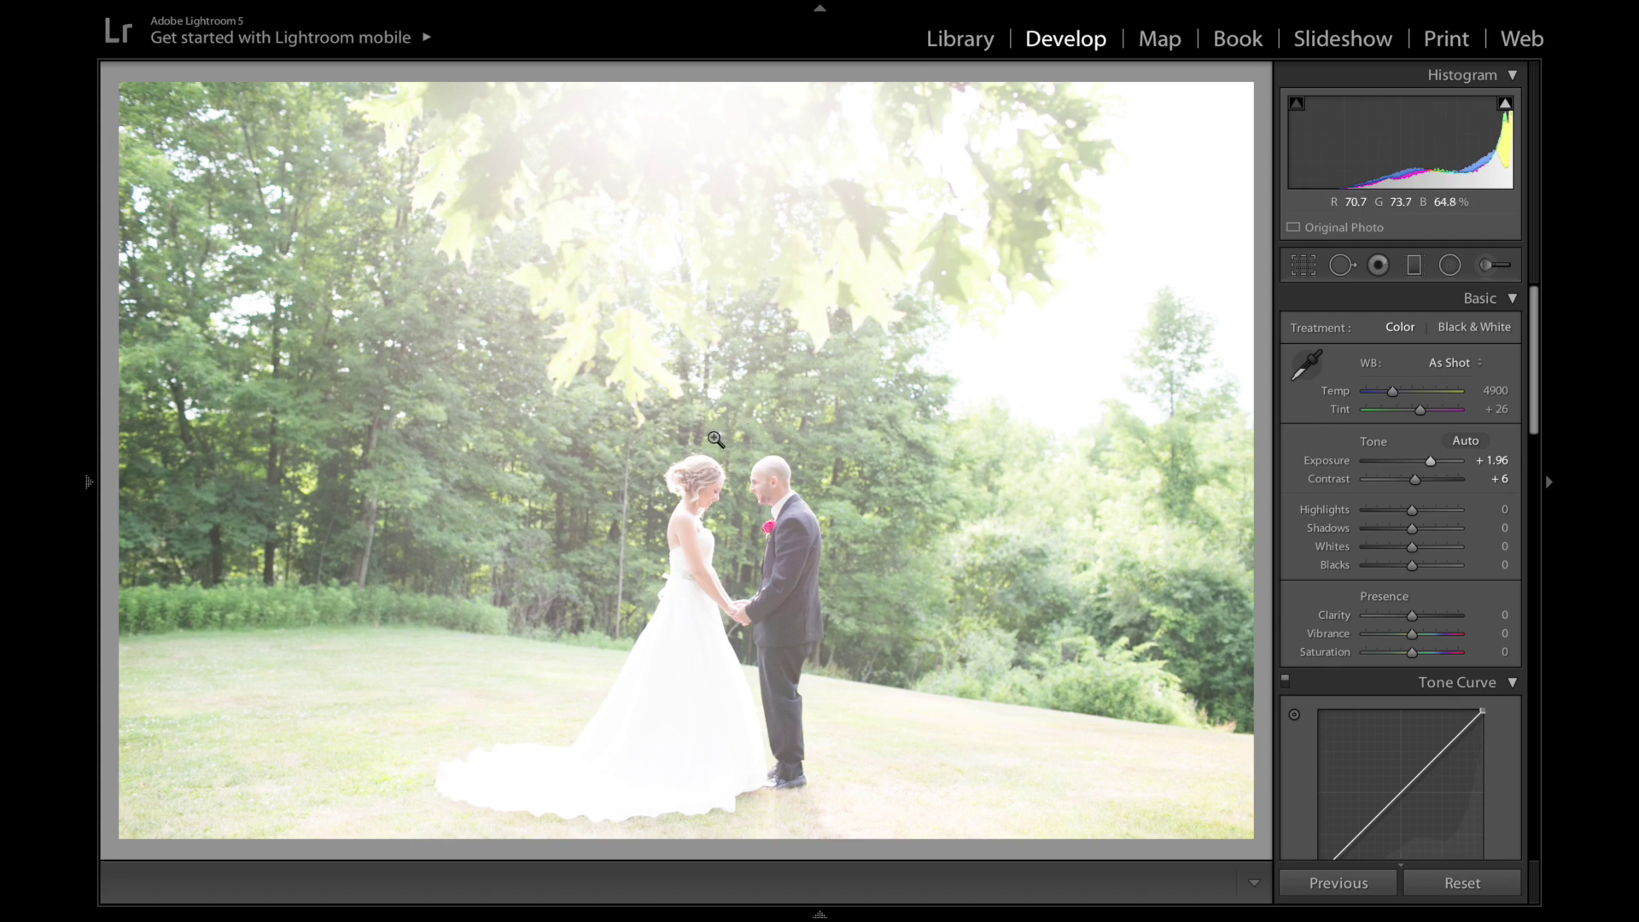
{"action": "key", "text": "ctrl+z"}
{"action": "key", "text": "ctrl+z"}
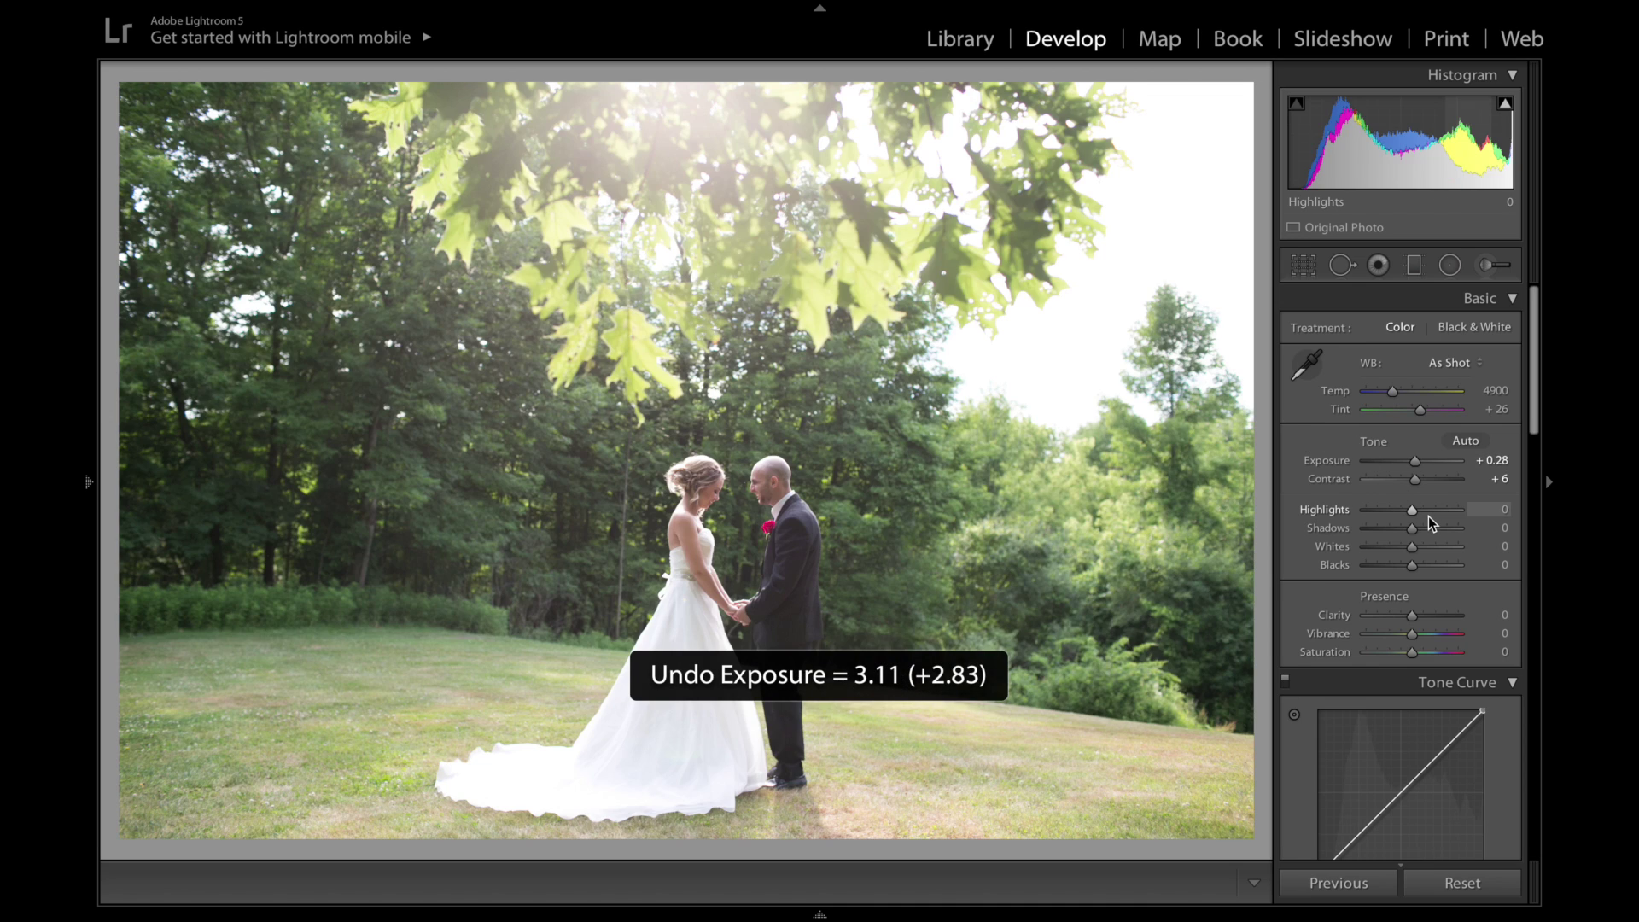
- Recover the bright areas by setting the highlights to −55 and the whites to −62
{"action": "left_click", "coordinate": [1383, 510]}
{"action": "left_click_drag", "start_coordinate": [1384, 512], "coordinate": [1381, 549]}
{"action": "left_click", "coordinate": [1381, 549]}
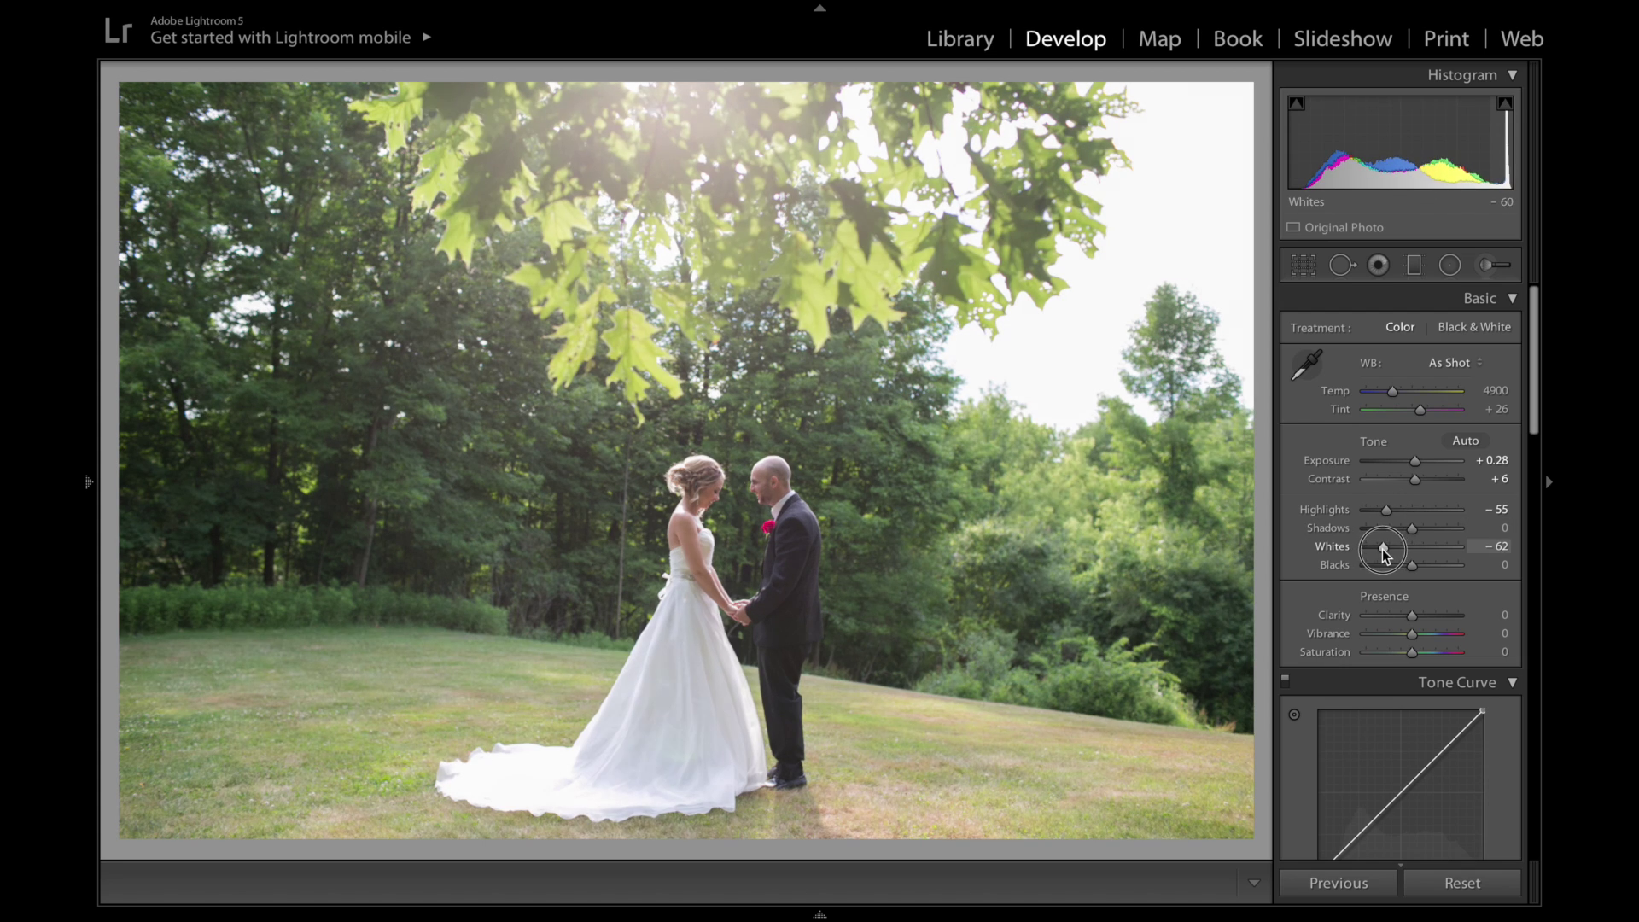
- Set clarity to +7 and vibrance to −7, and compare the result with the unedited photo
{"action": "left_click", "coordinate": [1414, 616]}
{"action": "left_click_drag", "start_coordinate": [1414, 621], "coordinate": [1407, 642]}
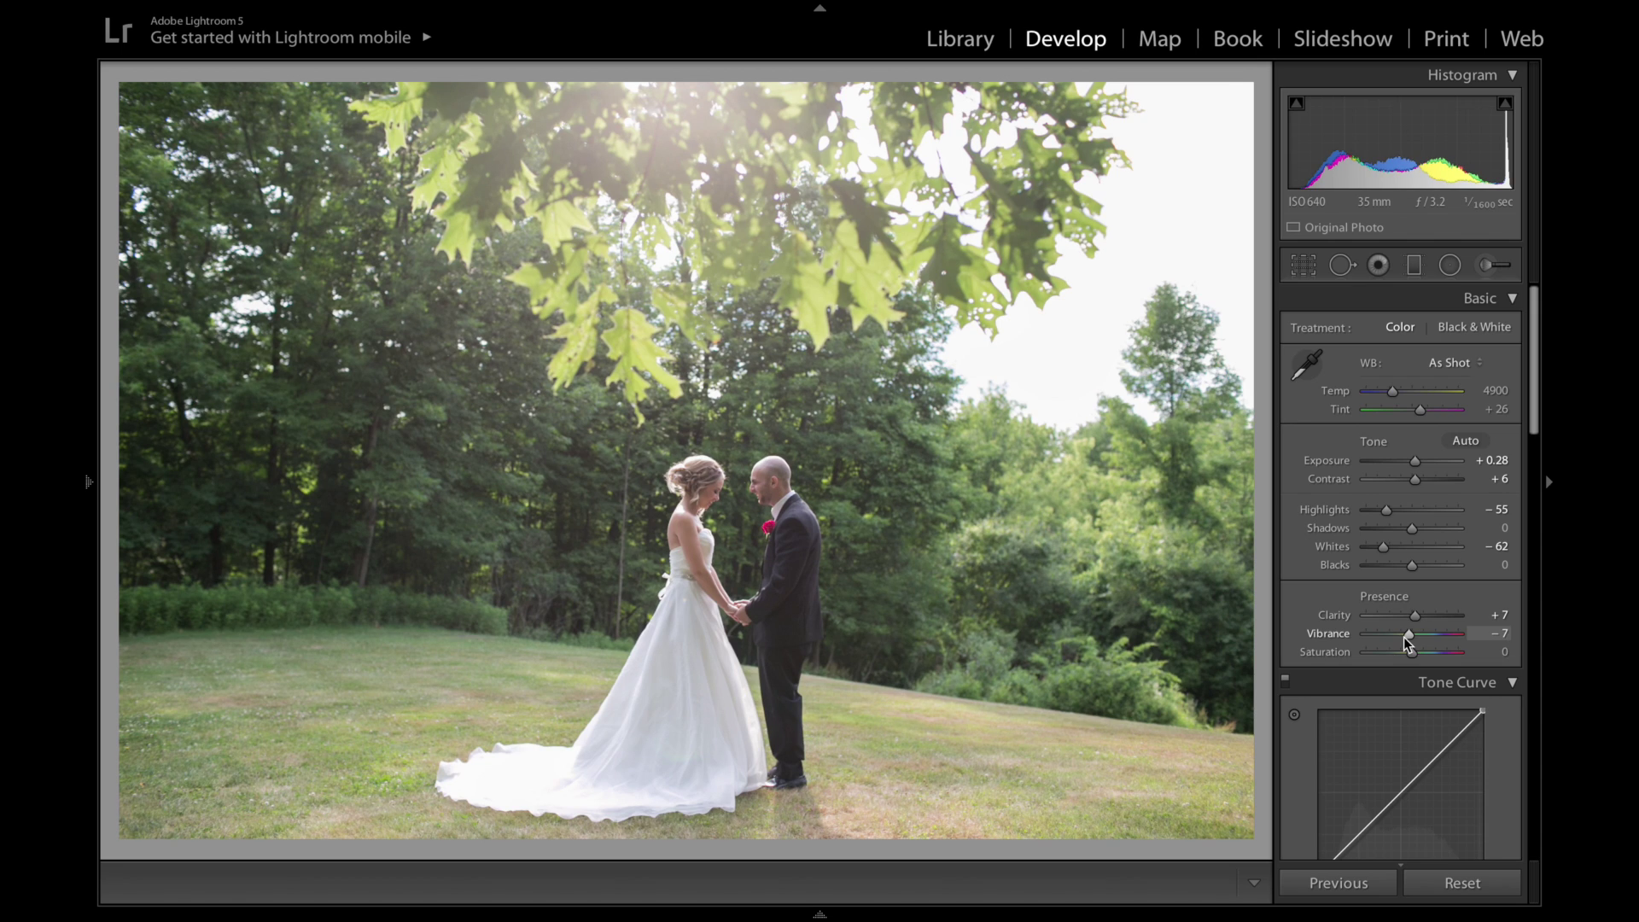
{"action": "key", "text": "backslash"}
{"action": "key", "text": "backslash"}
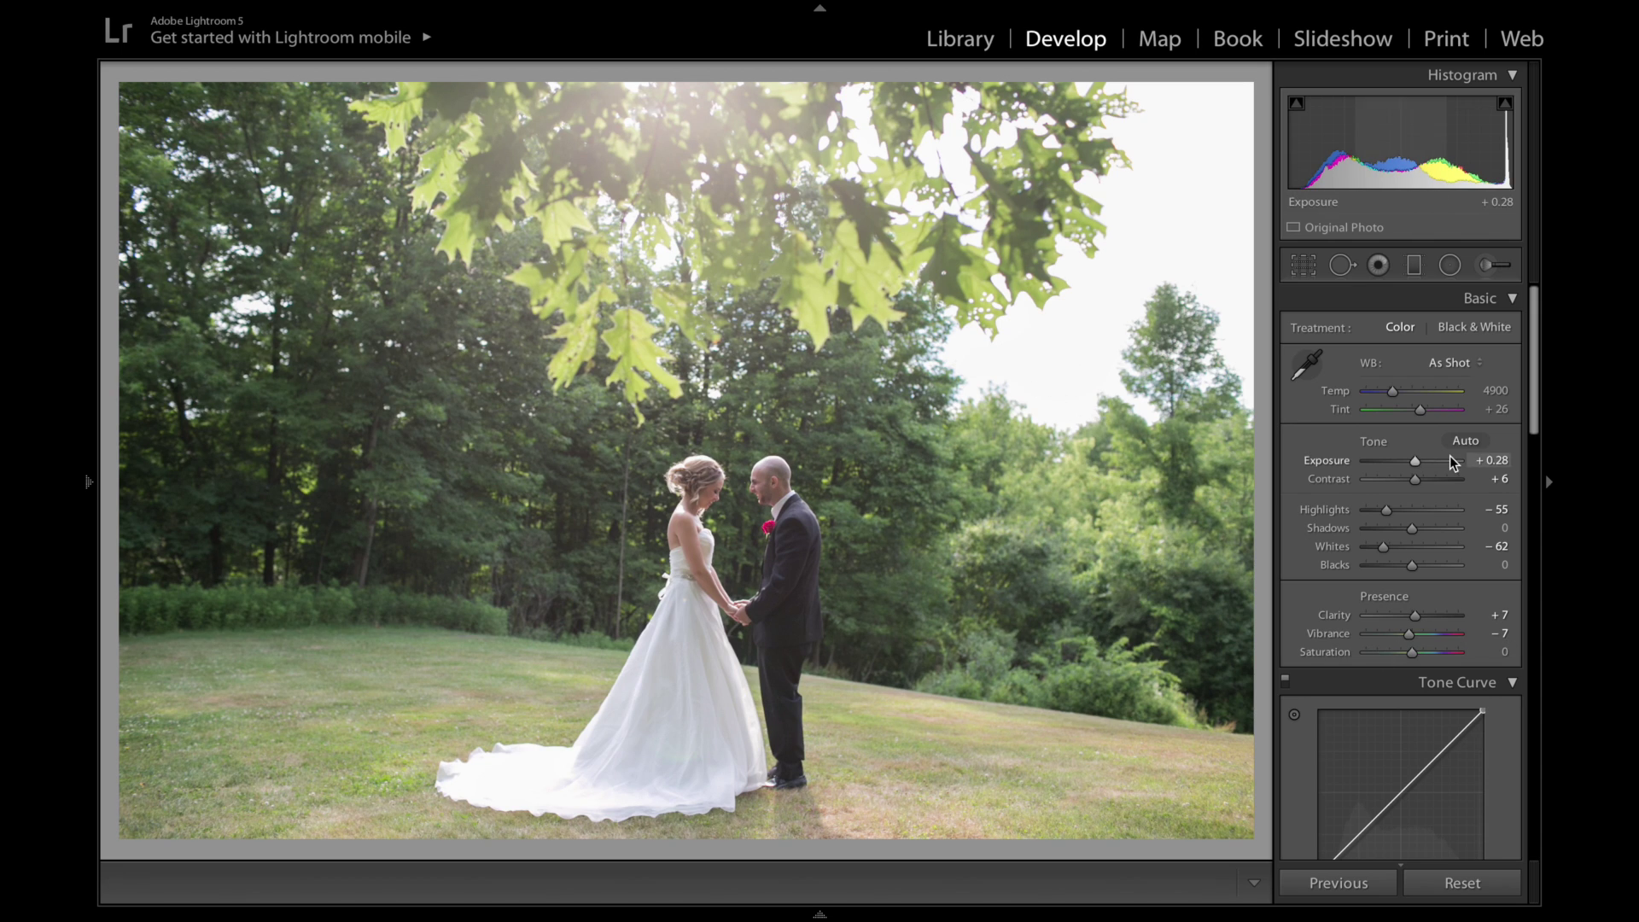
- Adjust the green colour range with a lower hue, saturation −15 and luminance +13, and compare with the unedited photo
{"action": "scroll", "coordinate": [1451, 460], "scroll_direction": "down", "scroll_amount": 2}
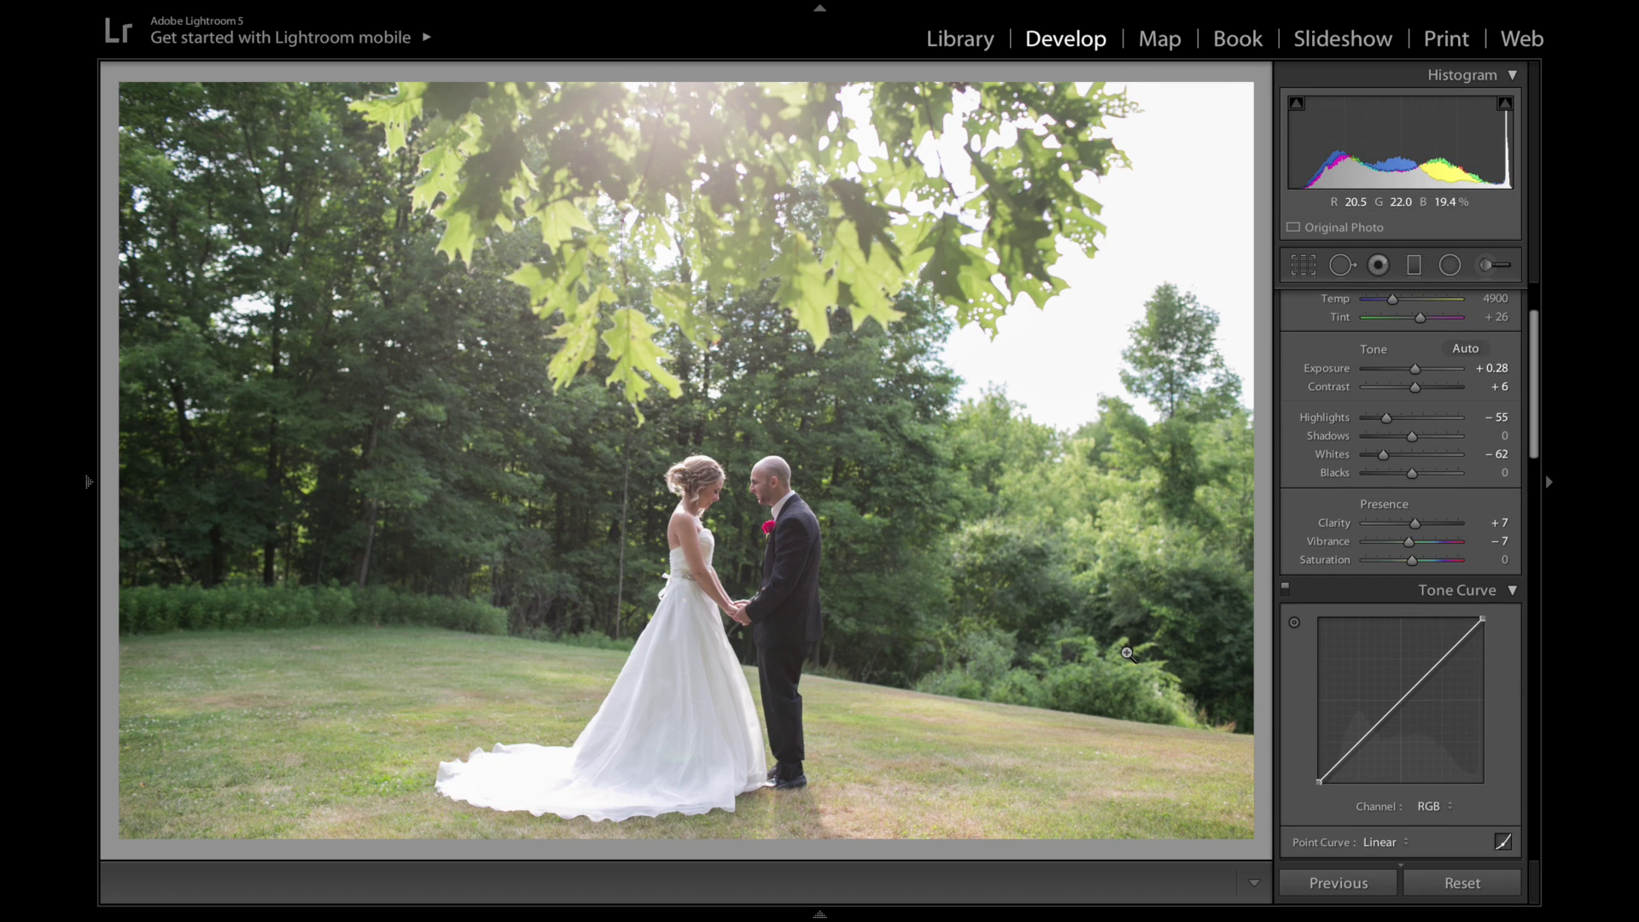
{"action": "scroll", "coordinate": [1377, 510], "scroll_direction": "down", "scroll_amount": 2}
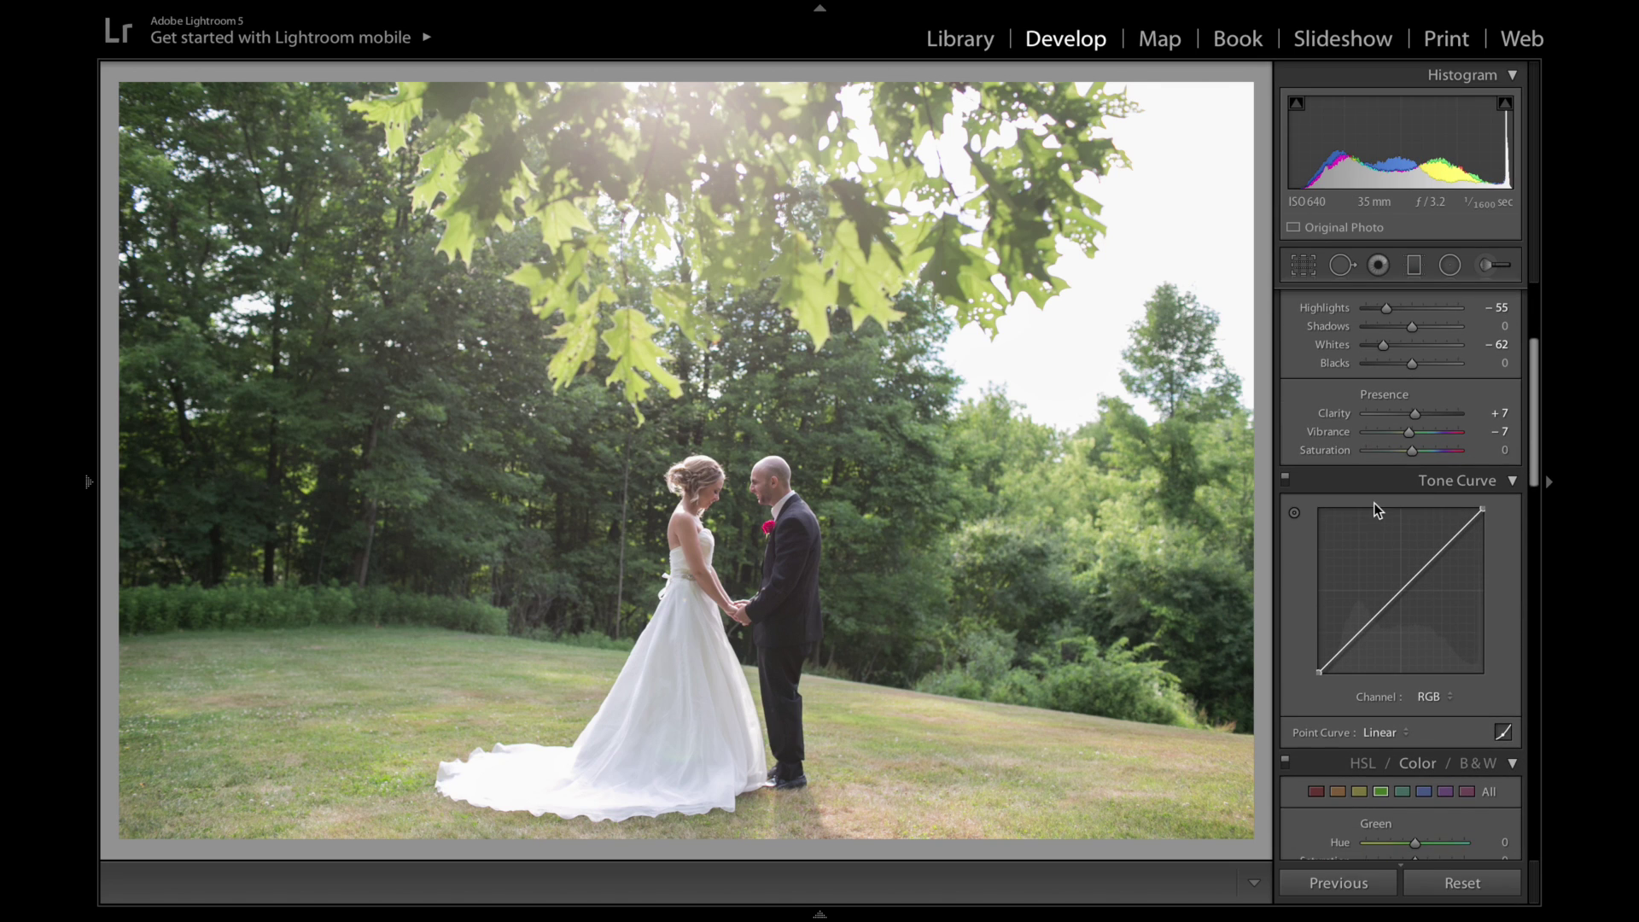
{"action": "scroll", "coordinate": [1376, 509], "scroll_direction": "down", "scroll_amount": 3}
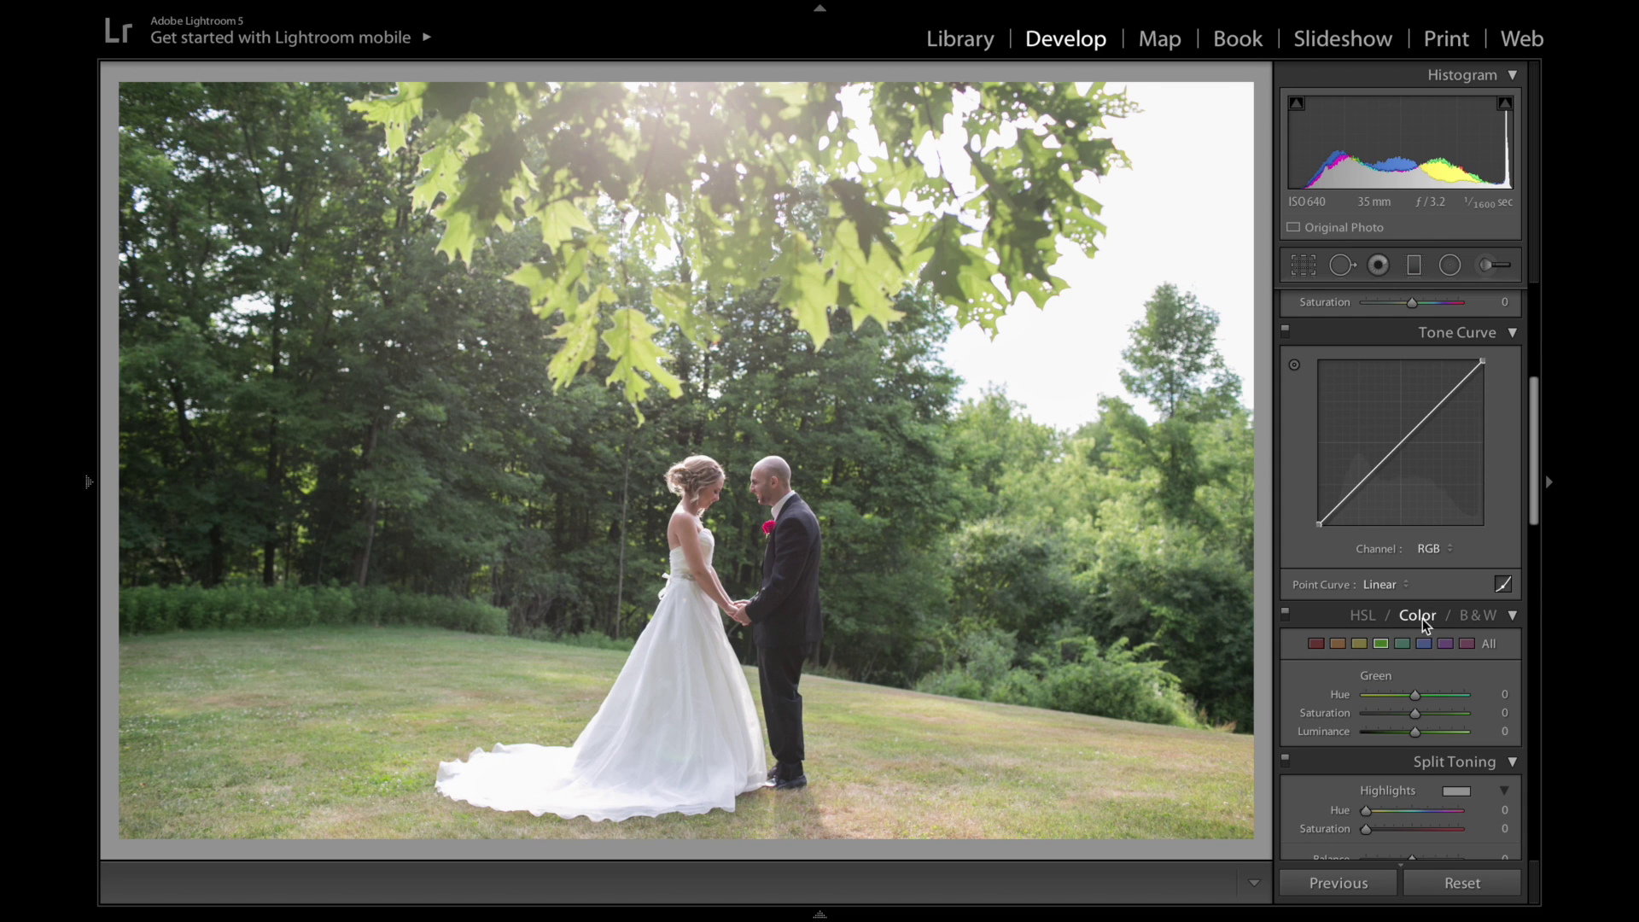
{"action": "mouse_move", "coordinate": [1414, 695]}
{"action": "left_mouse_down"}
{"action": "mouse_move", "coordinate": [1366, 696]}
{"action": "mouse_move", "coordinate": [1461, 703]}
{"action": "mouse_move", "coordinate": [1400, 717]}
{"action": "mouse_move", "coordinate": [1336, 701]}
{"action": "mouse_move", "coordinate": [1446, 706]}
{"action": "mouse_move", "coordinate": [1389, 716]}
{"action": "mouse_move", "coordinate": [1422, 698]}
{"action": "mouse_move", "coordinate": [1394, 697]}
{"action": "mouse_move", "coordinate": [1430, 700]}
{"action": "mouse_move", "coordinate": [1391, 720]}
{"action": "mouse_move", "coordinate": [1437, 695]}
{"action": "mouse_move", "coordinate": [1395, 733]}
{"action": "mouse_move", "coordinate": [1429, 734]}
{"action": "mouse_move", "coordinate": [1385, 698]}
{"action": "mouse_move", "coordinate": [1434, 713]}
{"action": "mouse_move", "coordinate": [1394, 730]}
{"action": "mouse_move", "coordinate": [1438, 739]}
{"action": "mouse_move", "coordinate": [1416, 735]}
{"action": "mouse_move", "coordinate": [1440, 695]}
{"action": "mouse_move", "coordinate": [1393, 716]}
{"action": "mouse_move", "coordinate": [1410, 724]}
{"action": "left_mouse_up"}
{"action": "left_click", "coordinate": [1391, 716]}
{"action": "left_click", "coordinate": [1389, 717]}
{"action": "left_click", "coordinate": [1359, 645]}
{"action": "left_click", "coordinate": [1382, 646]}
{"action": "key", "text": "backslash"}
{"action": "key", "text": "backslash"}
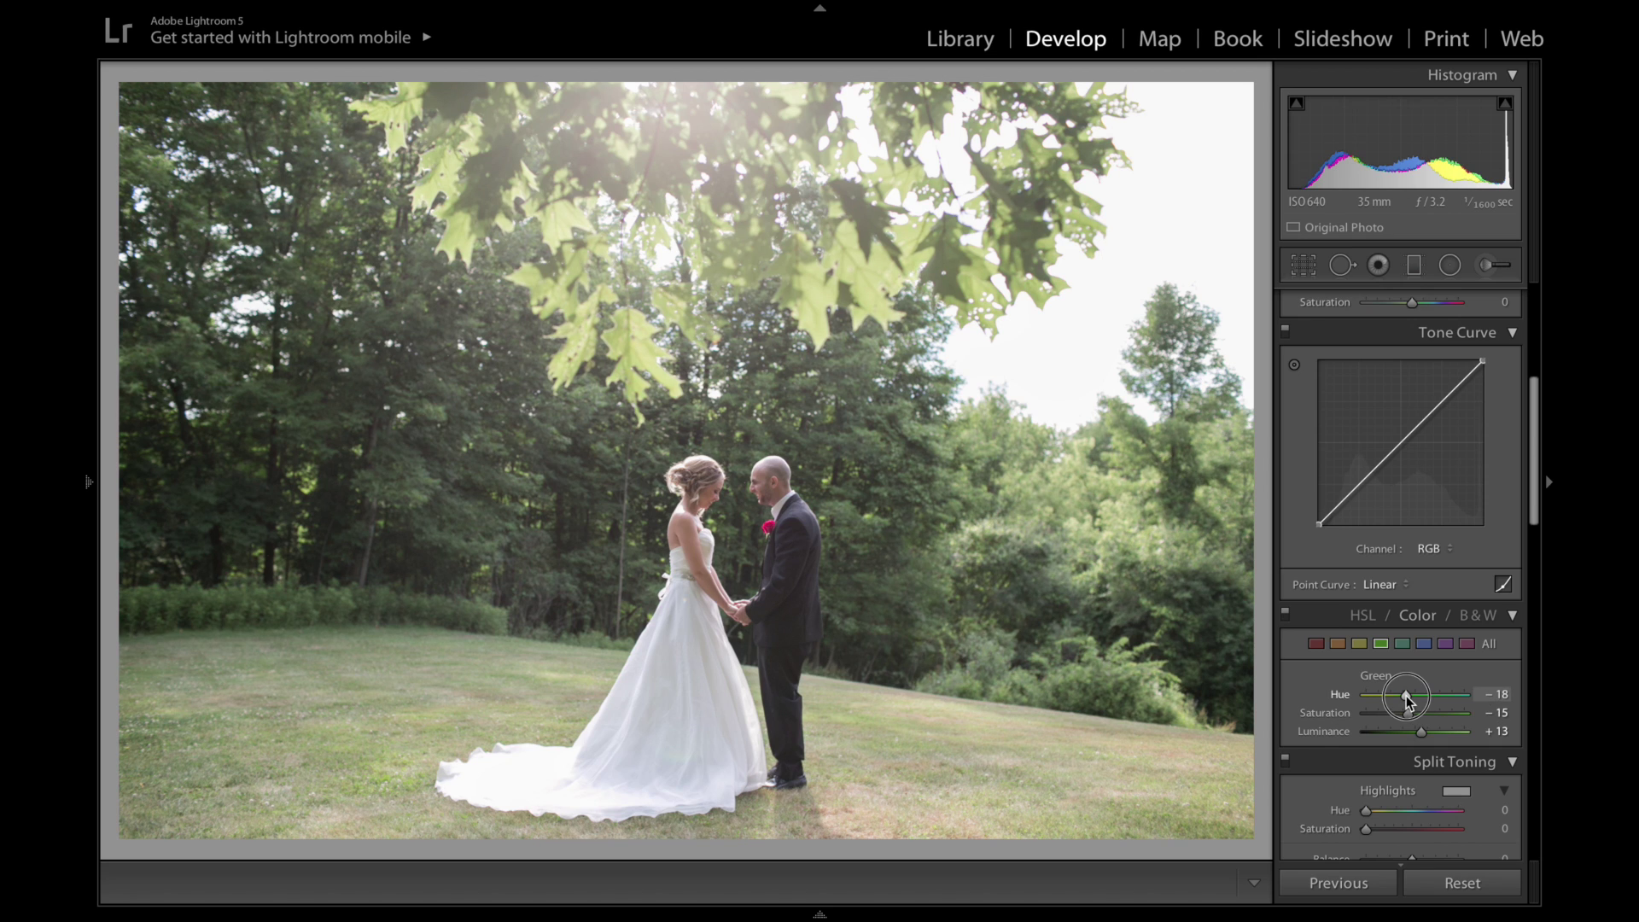
- Set the green hue to −7 and compare the photo before and after the edits
{"action": "left_click_drag", "start_coordinate": [1406, 700], "coordinate": [1413, 704]}
{"action": "key", "text": "backslash"}
{"action": "key", "text": "backslash"}
{"action": "key", "text": "backslash"}
{"action": "key", "text": "backslash"}
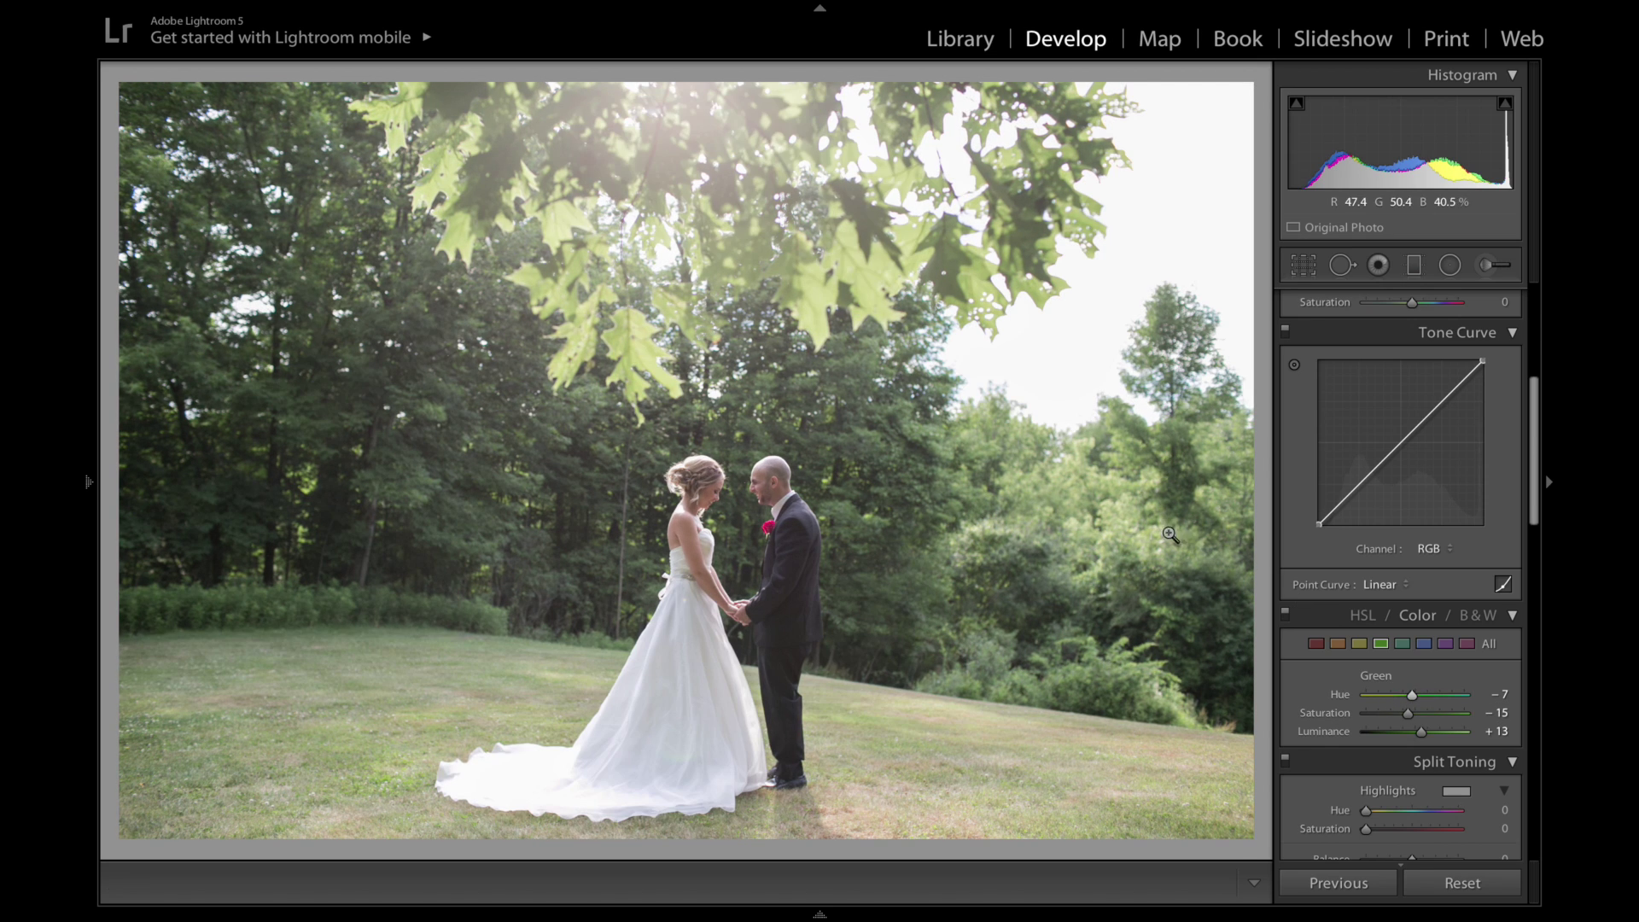
- Set the green saturation to −32 and check it against the unedited photo
{"action": "left_click_drag", "start_coordinate": [1407, 713], "coordinate": [1400, 716]}
{"action": "key", "text": "backslash"}
{"action": "key", "text": "backslash"}
- Shape the RGB tone curve by lifting its black point, lowering its white point, and adding shadow, midtone and highlight points
{"action": "scroll", "coordinate": [1399, 714], "scroll_direction": "down", "scroll_amount": 2}
{"action": "scroll", "coordinate": [1400, 715], "scroll_direction": "up", "scroll_amount": 3}
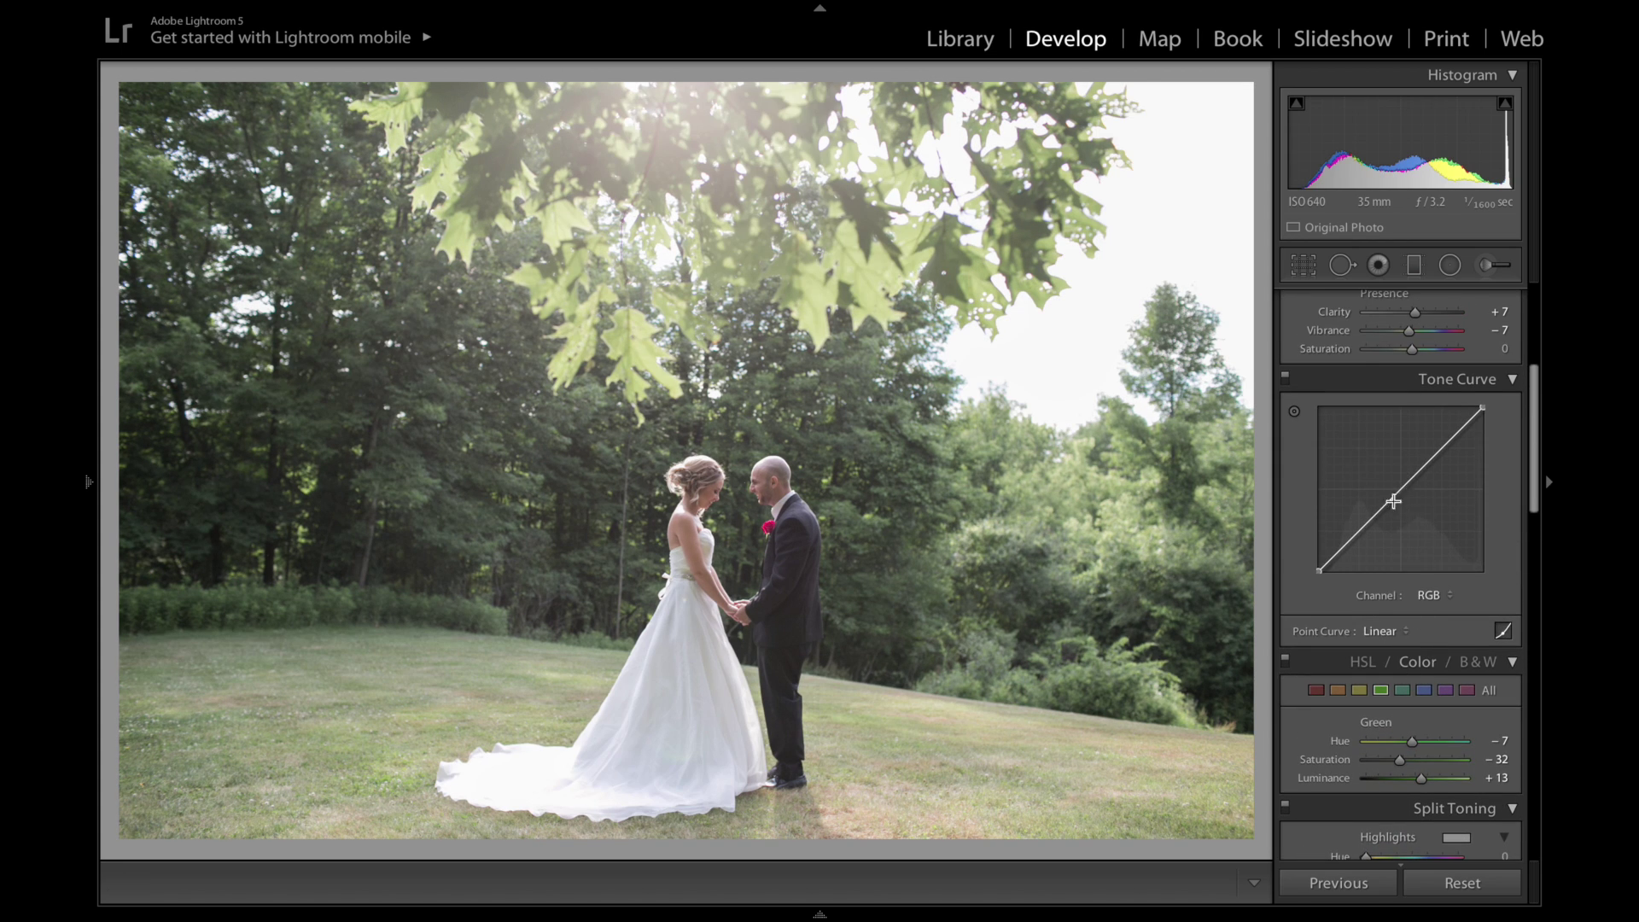
{"action": "left_click_drag", "start_coordinate": [1358, 532], "coordinate": [1322, 557]}
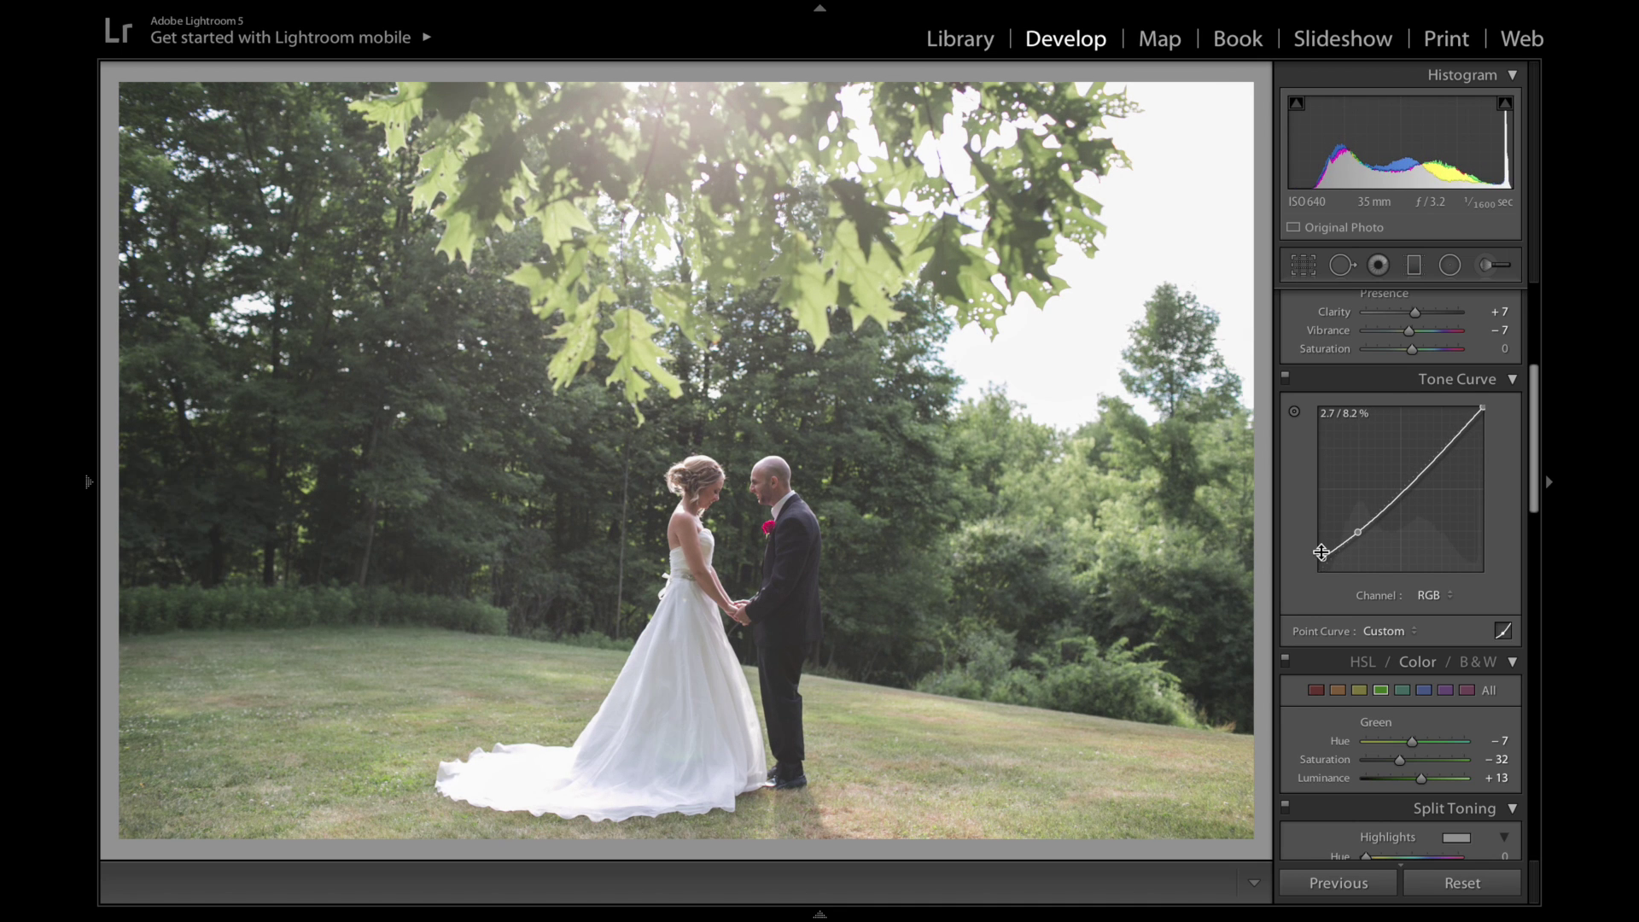
{"action": "left_click_drag", "start_coordinate": [1482, 407], "coordinate": [1445, 443]}
{"action": "left_click", "coordinate": [1389, 498]}
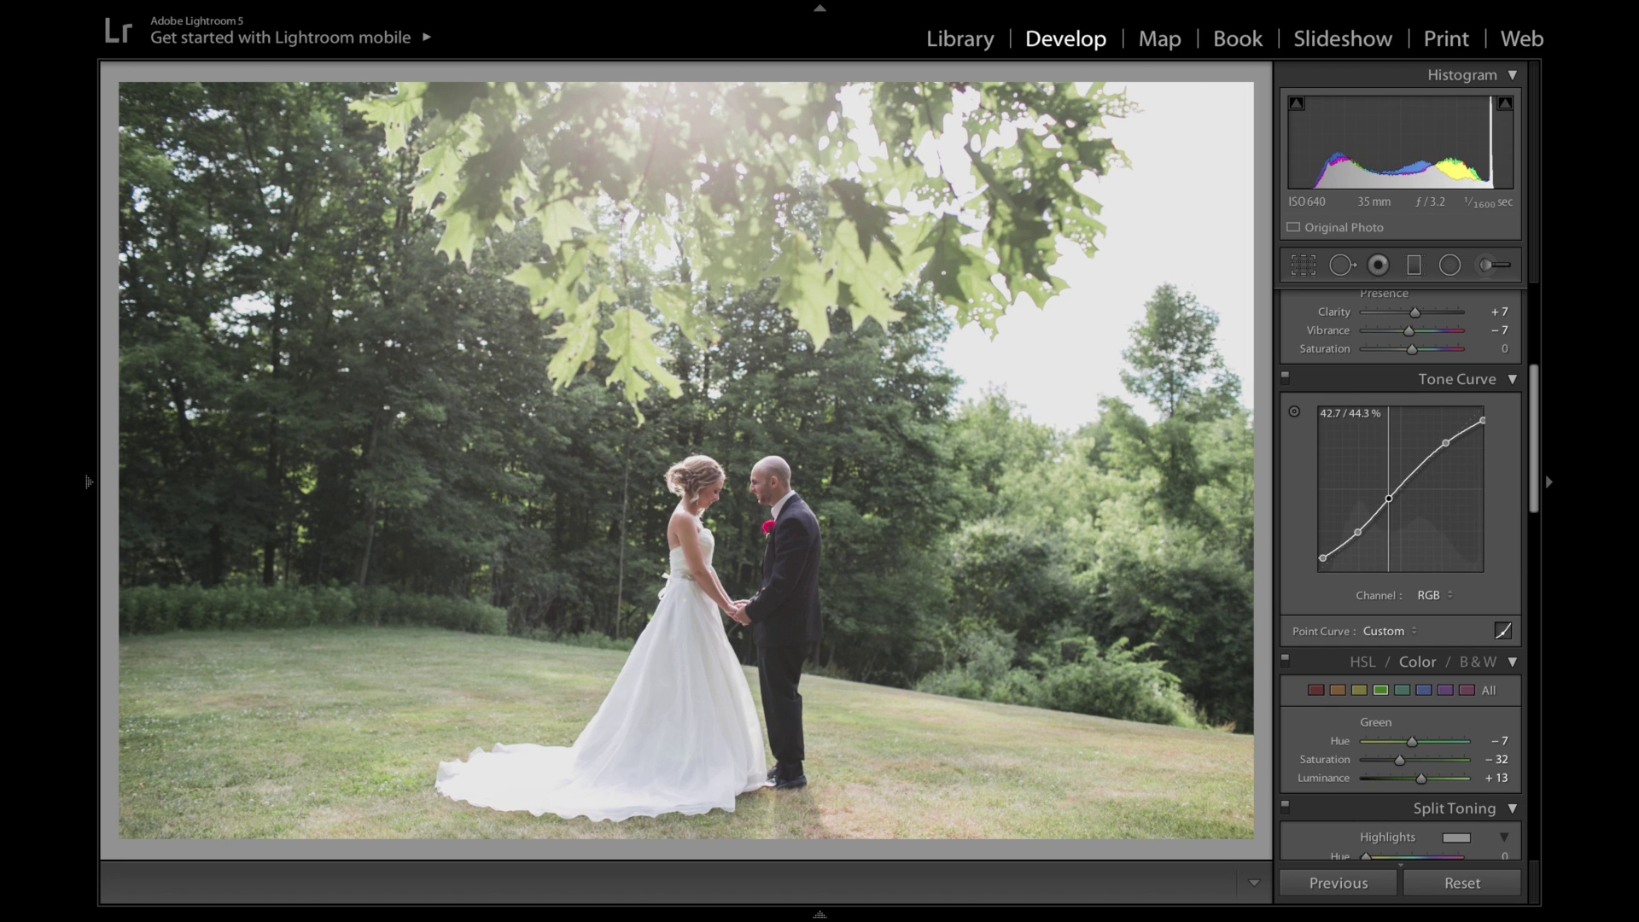
- Fine-tune the midtone and shadow points of the RGB tone curve and compare with the unedited photo
{"action": "left_click_drag", "start_coordinate": [1388, 499], "coordinate": [1359, 533]}
{"action": "key", "text": "backslash"}
{"action": "key", "text": "backslash"}
{"action": "key", "text": "backslash"}
{"action": "key", "text": "backslash"}
- On the red channel tone curve, shift the black point slightly inward to take some red out of the shadows
{"action": "scroll", "coordinate": [1359, 512], "scroll_direction": "down", "scroll_amount": 1}
{"action": "left_click", "coordinate": [1420, 523]}
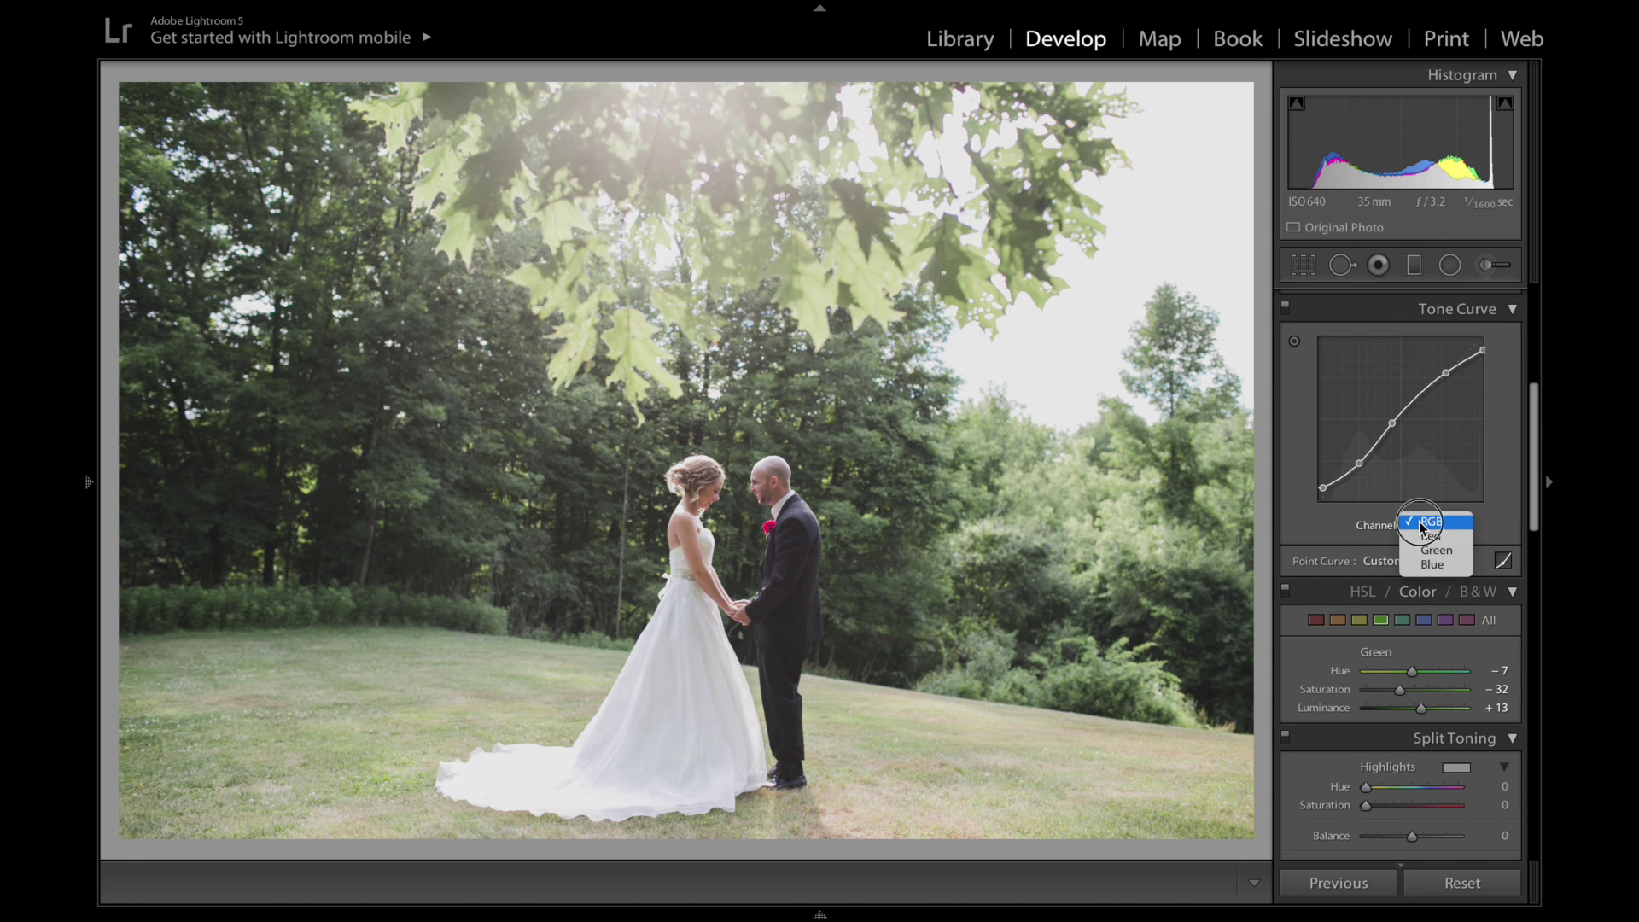
{"action": "left_click", "coordinate": [1430, 536]}
{"action": "left_click_drag", "start_coordinate": [1320, 504], "coordinate": [1320, 501]}
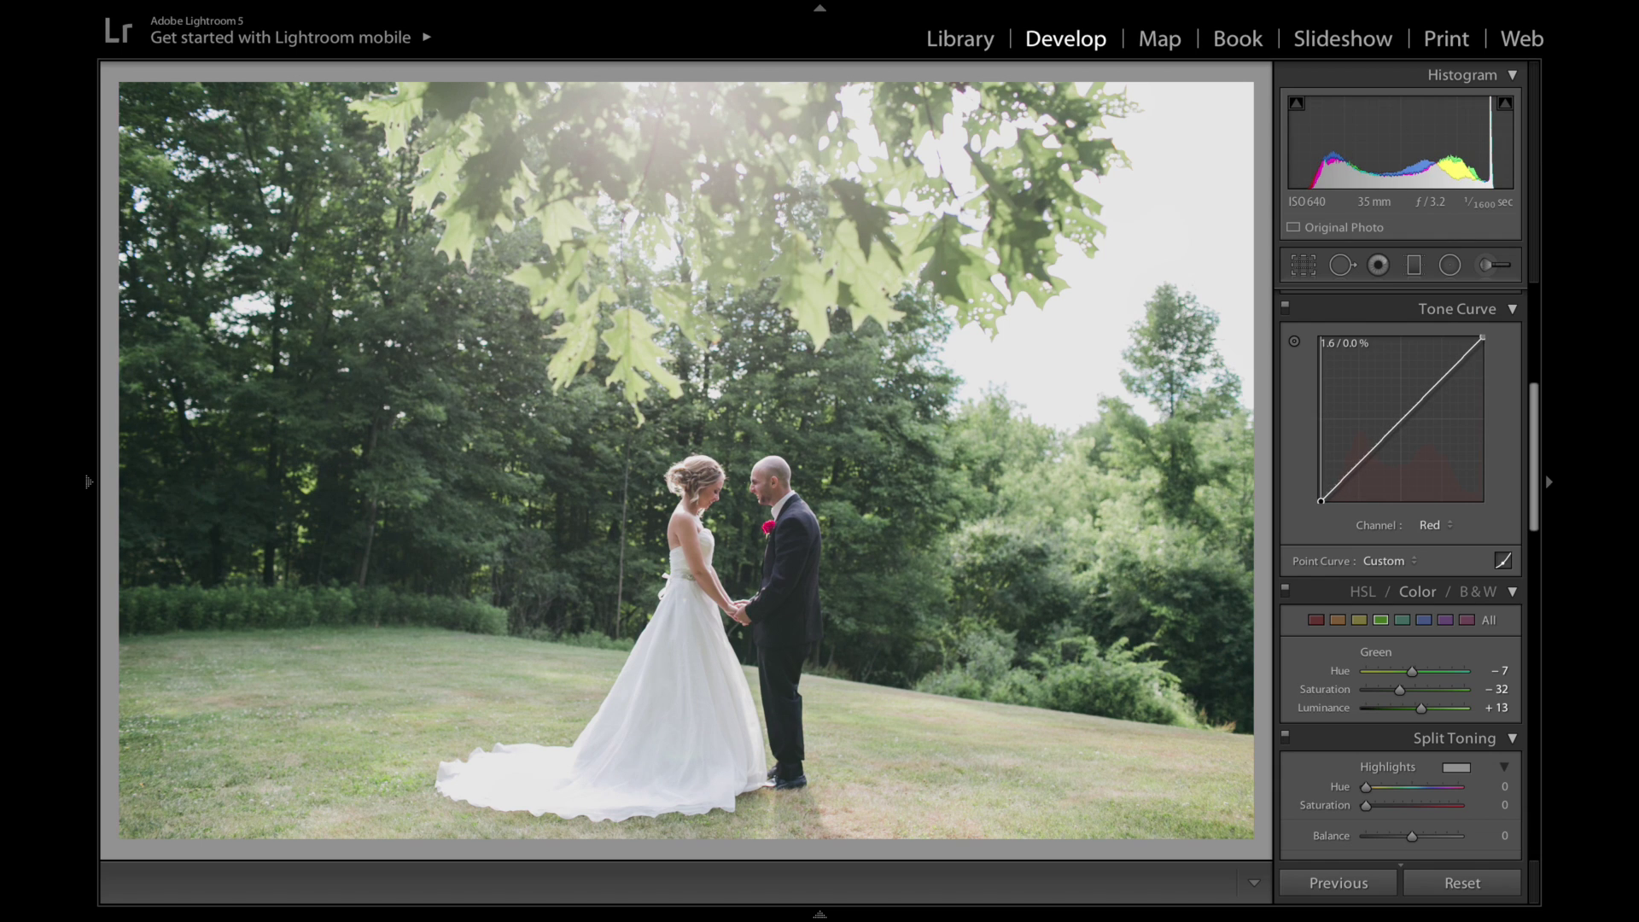
{"action": "left_click_drag", "start_coordinate": [1482, 337], "coordinate": [1483, 337]}
- Look through the remaining colour channels of the tone curve and return to the RGB channel
{"action": "left_click", "coordinate": [1430, 524]}
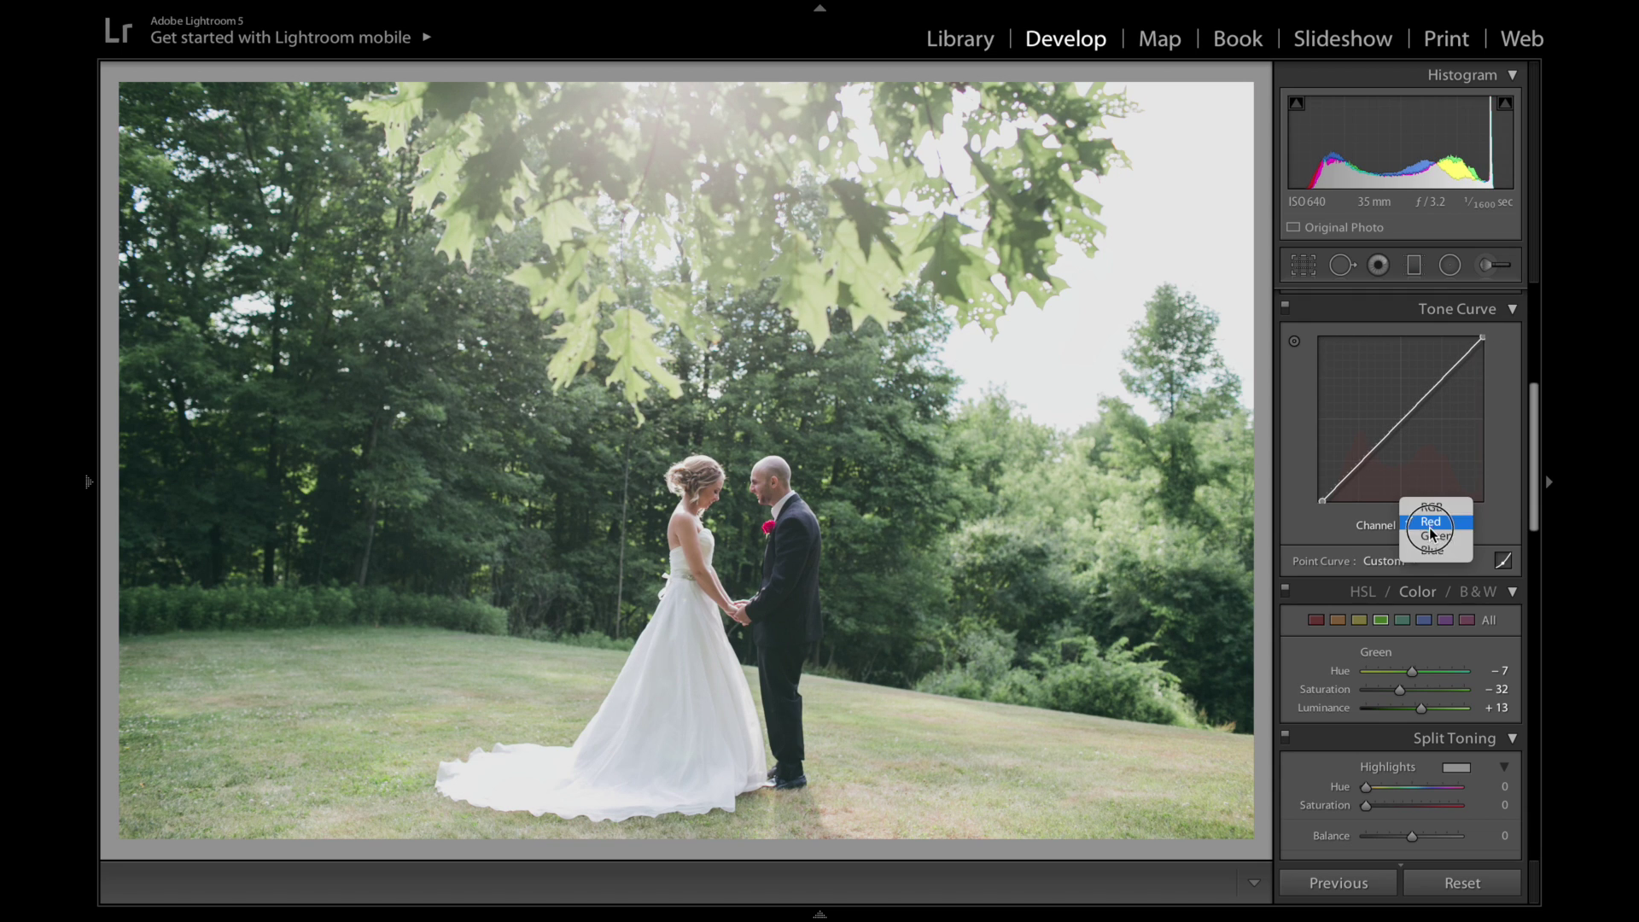
{"action": "left_click", "coordinate": [1435, 538]}
{"action": "left_click", "coordinate": [1434, 536]}
{"action": "left_click", "coordinate": [1434, 536]}
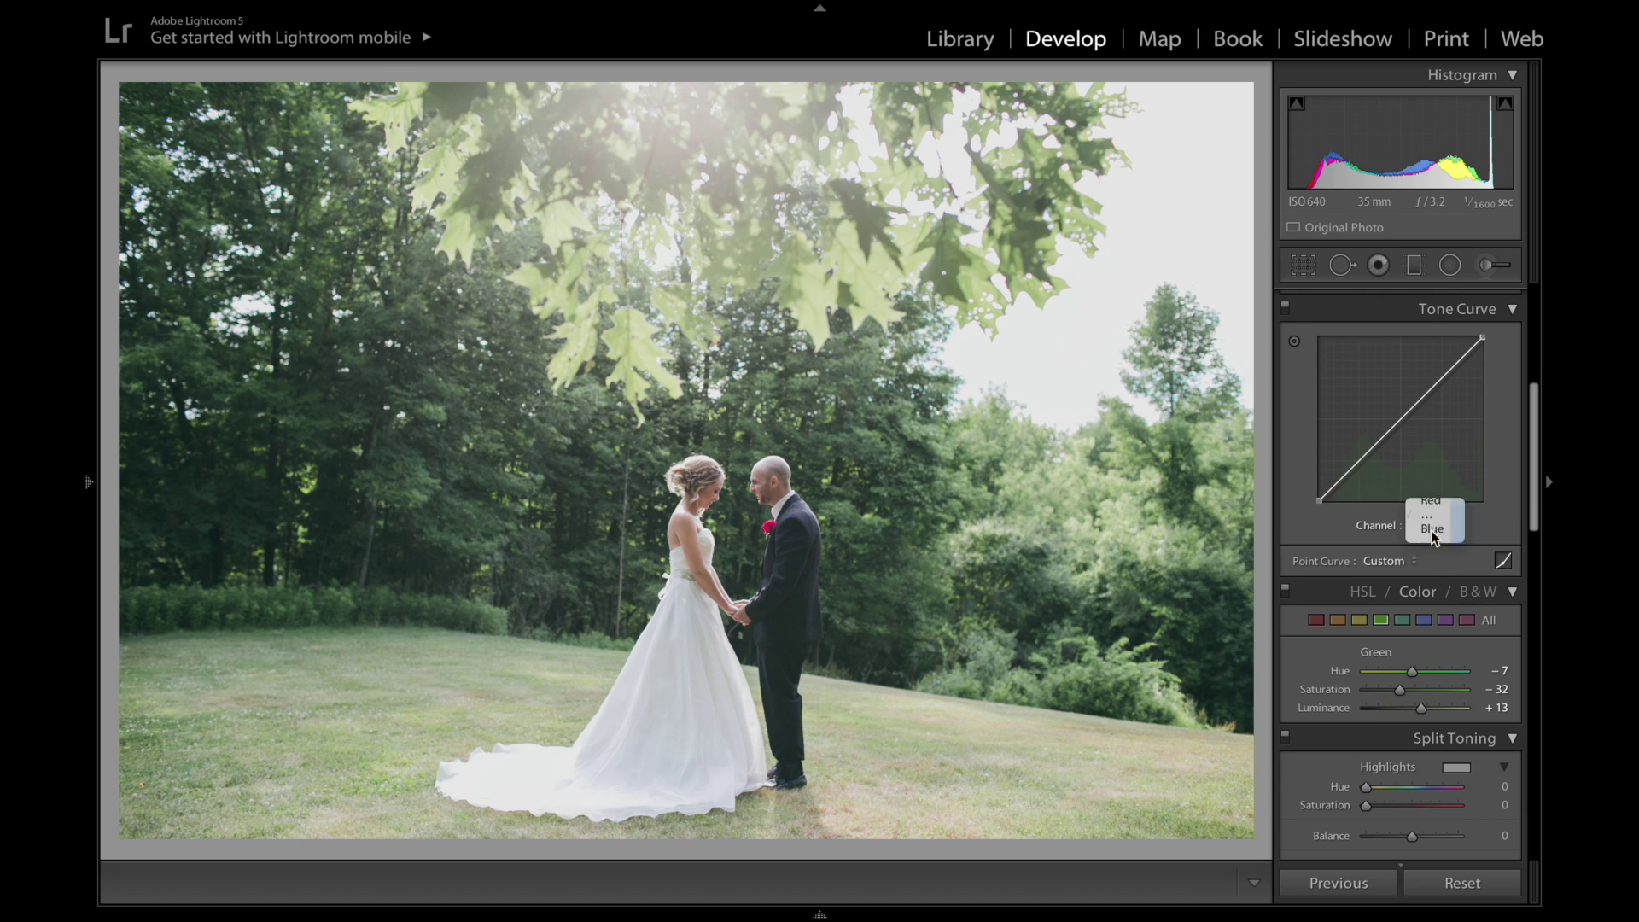
{"action": "left_click", "coordinate": [1428, 524]}
{"action": "left_click", "coordinate": [1433, 483]}
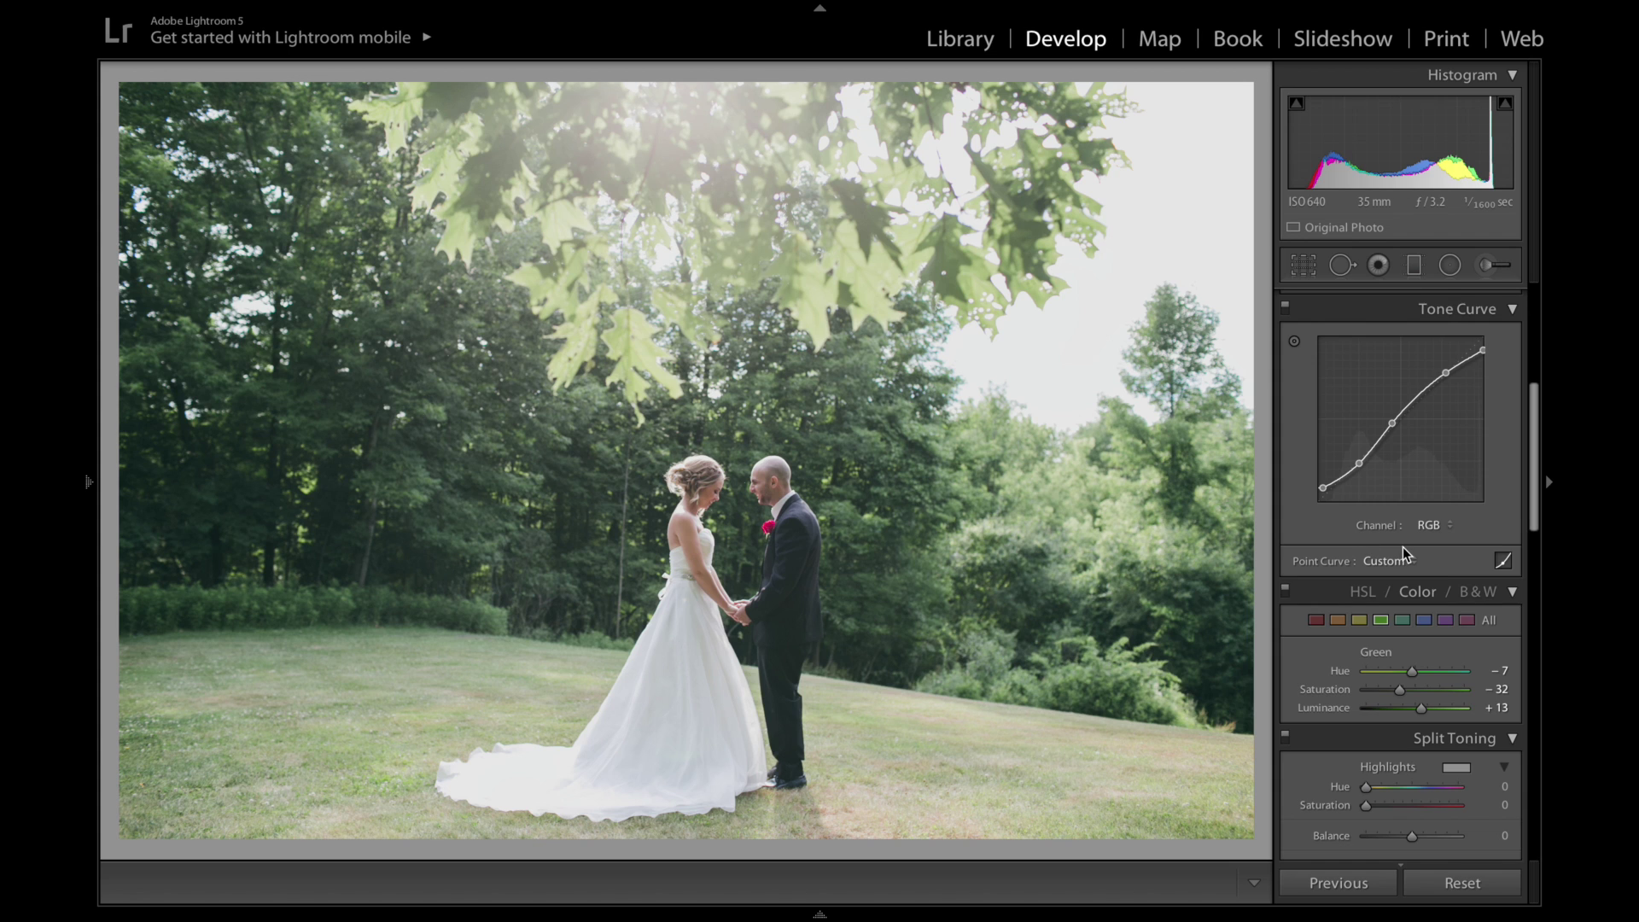
- Compare the photo with the tone curve edits against the unedited version
{"action": "scroll", "coordinate": [1401, 546], "scroll_direction": "up", "scroll_amount": 1}
{"action": "key", "text": "backslash"}
{"action": "key", "text": "backslash"}
{"action": "scroll", "coordinate": [1404, 553], "scroll_direction": "down", "scroll_amount": 2}
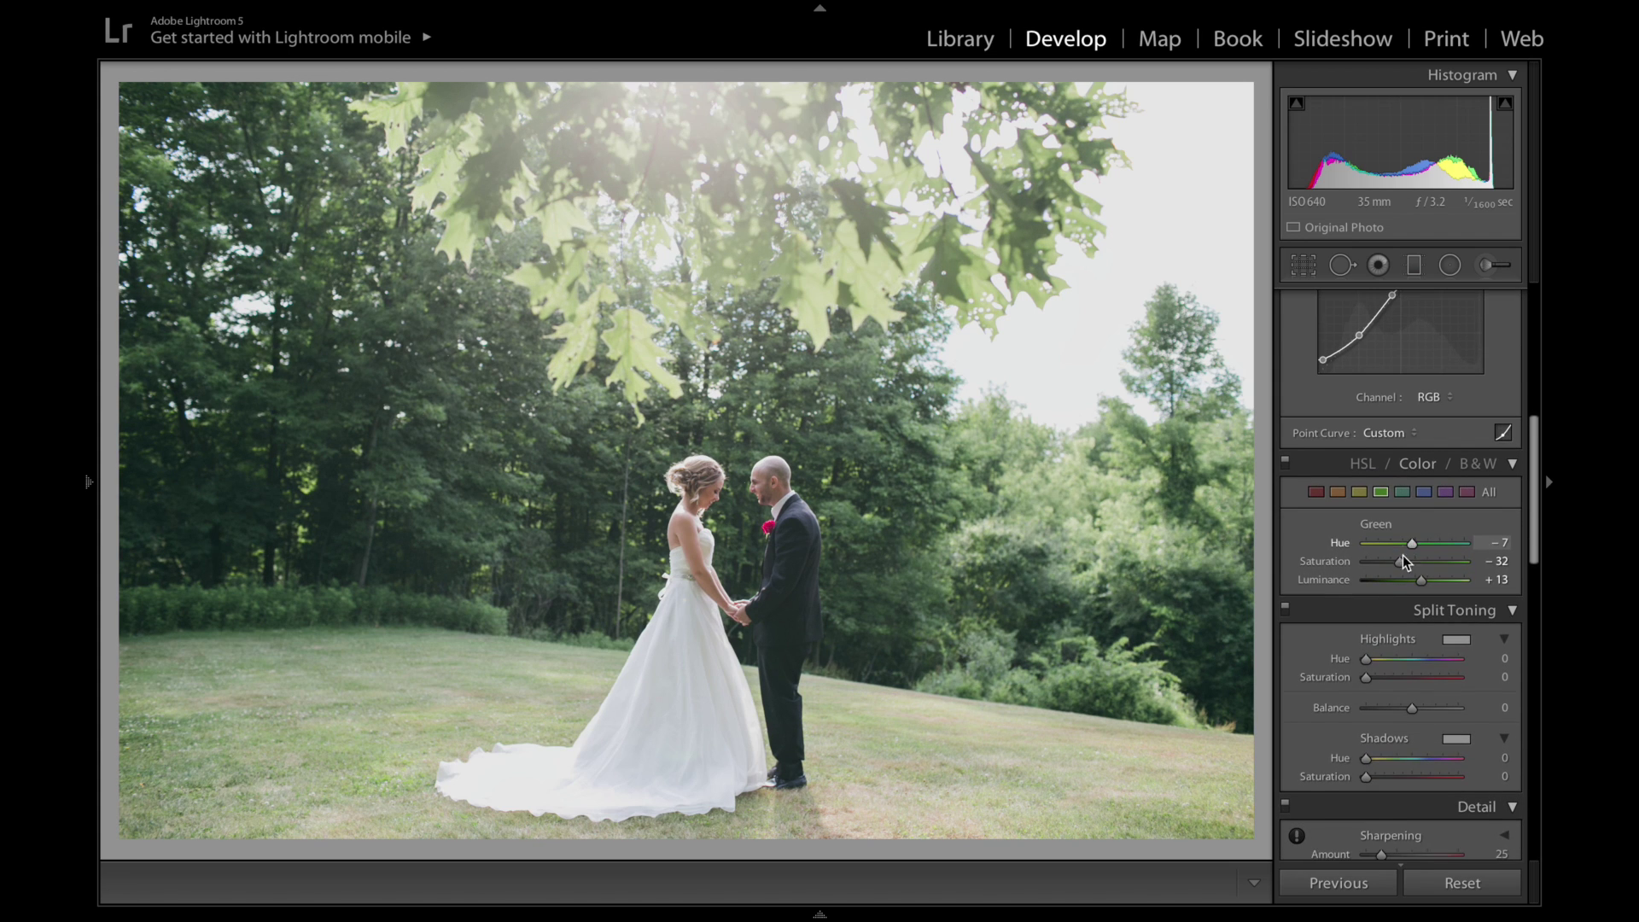
{"action": "left_click_drag", "start_coordinate": [1398, 562], "coordinate": [1380, 562]}
{"action": "key", "text": "ctrl+z"}
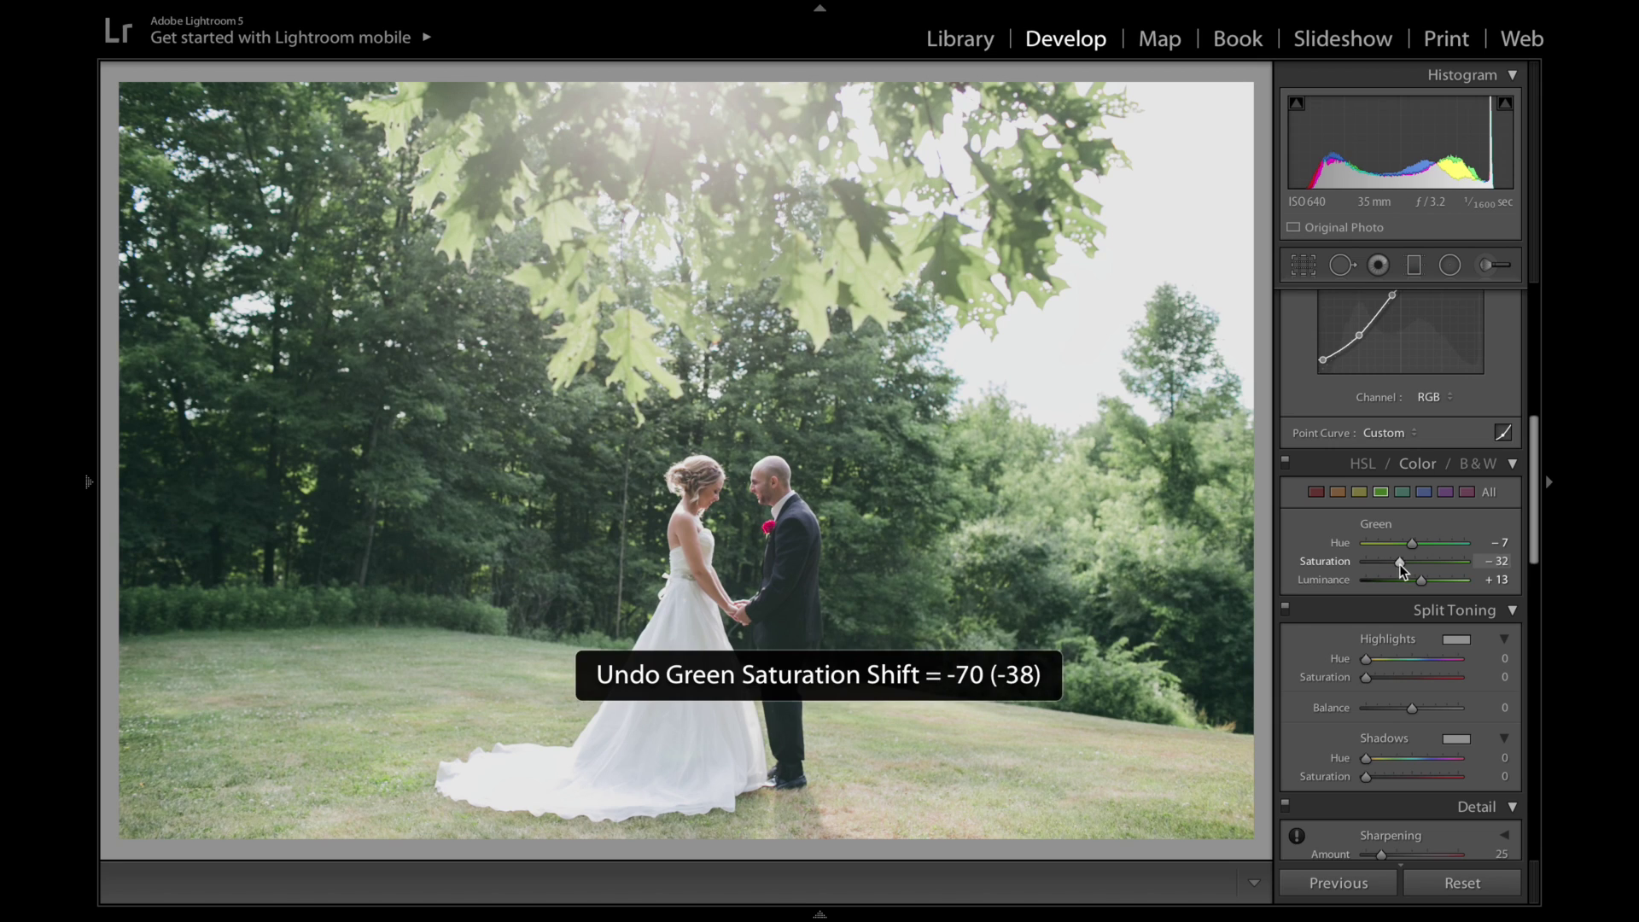
- Set the split toning shadows saturation to 5, compare with the unedited photo, and check the shadow colour choices
{"action": "scroll", "coordinate": [1399, 560], "scroll_direction": "down", "scroll_amount": 1}
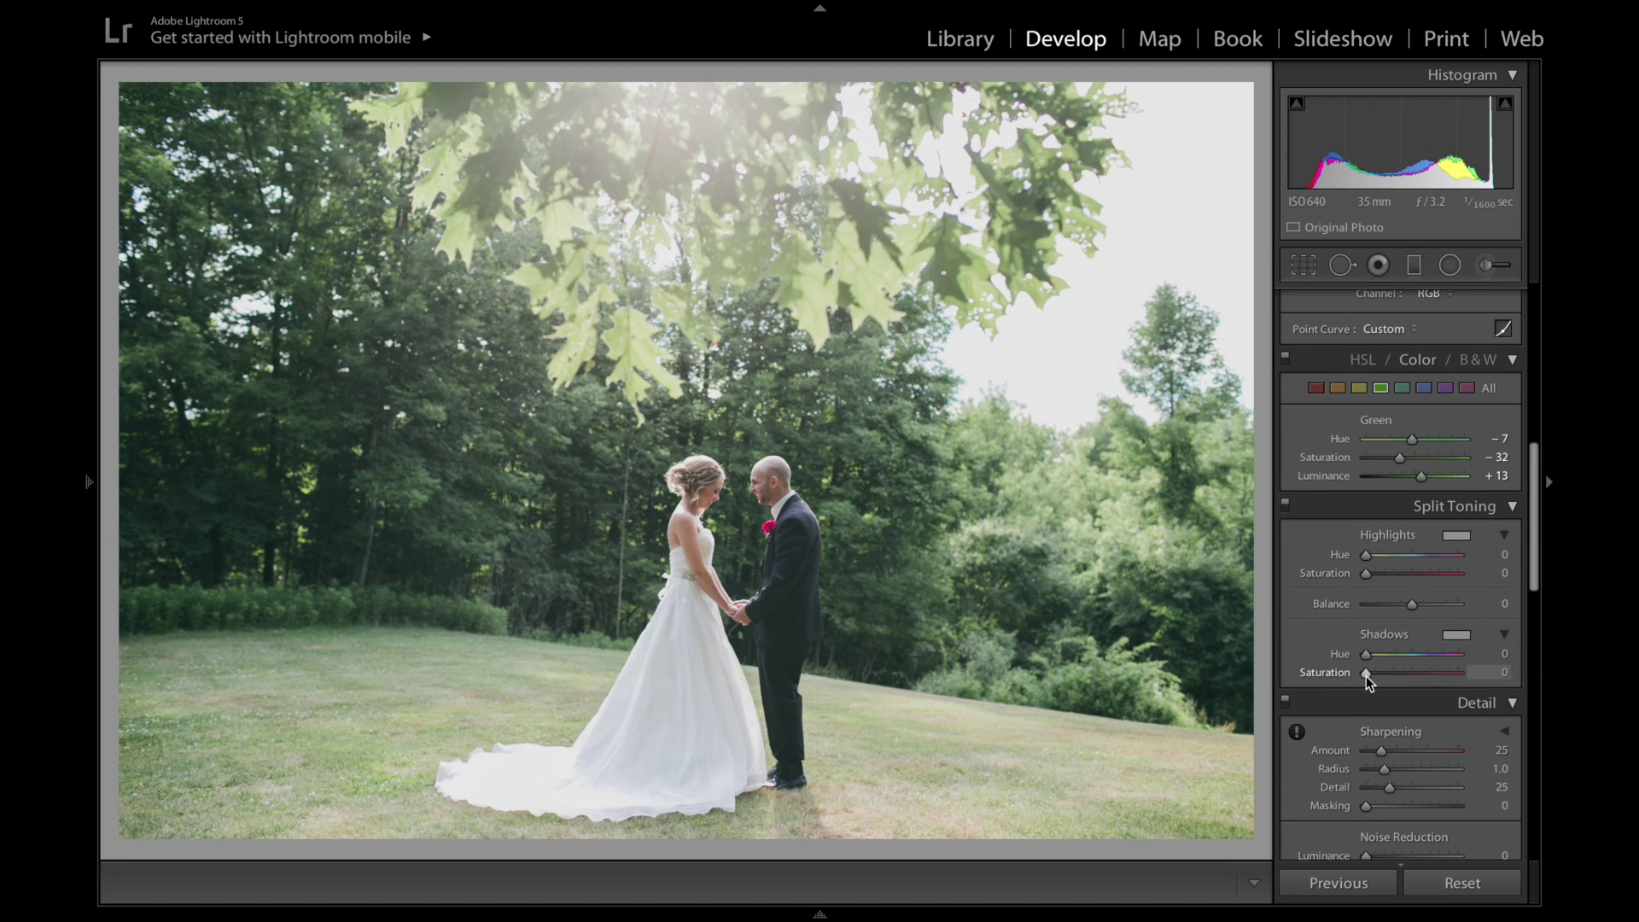
{"action": "left_click_drag", "start_coordinate": [1366, 675], "coordinate": [1370, 675]}
{"action": "key", "text": "backslash"}
{"action": "key", "text": "backslash"}
{"action": "left_click", "coordinate": [1455, 636]}
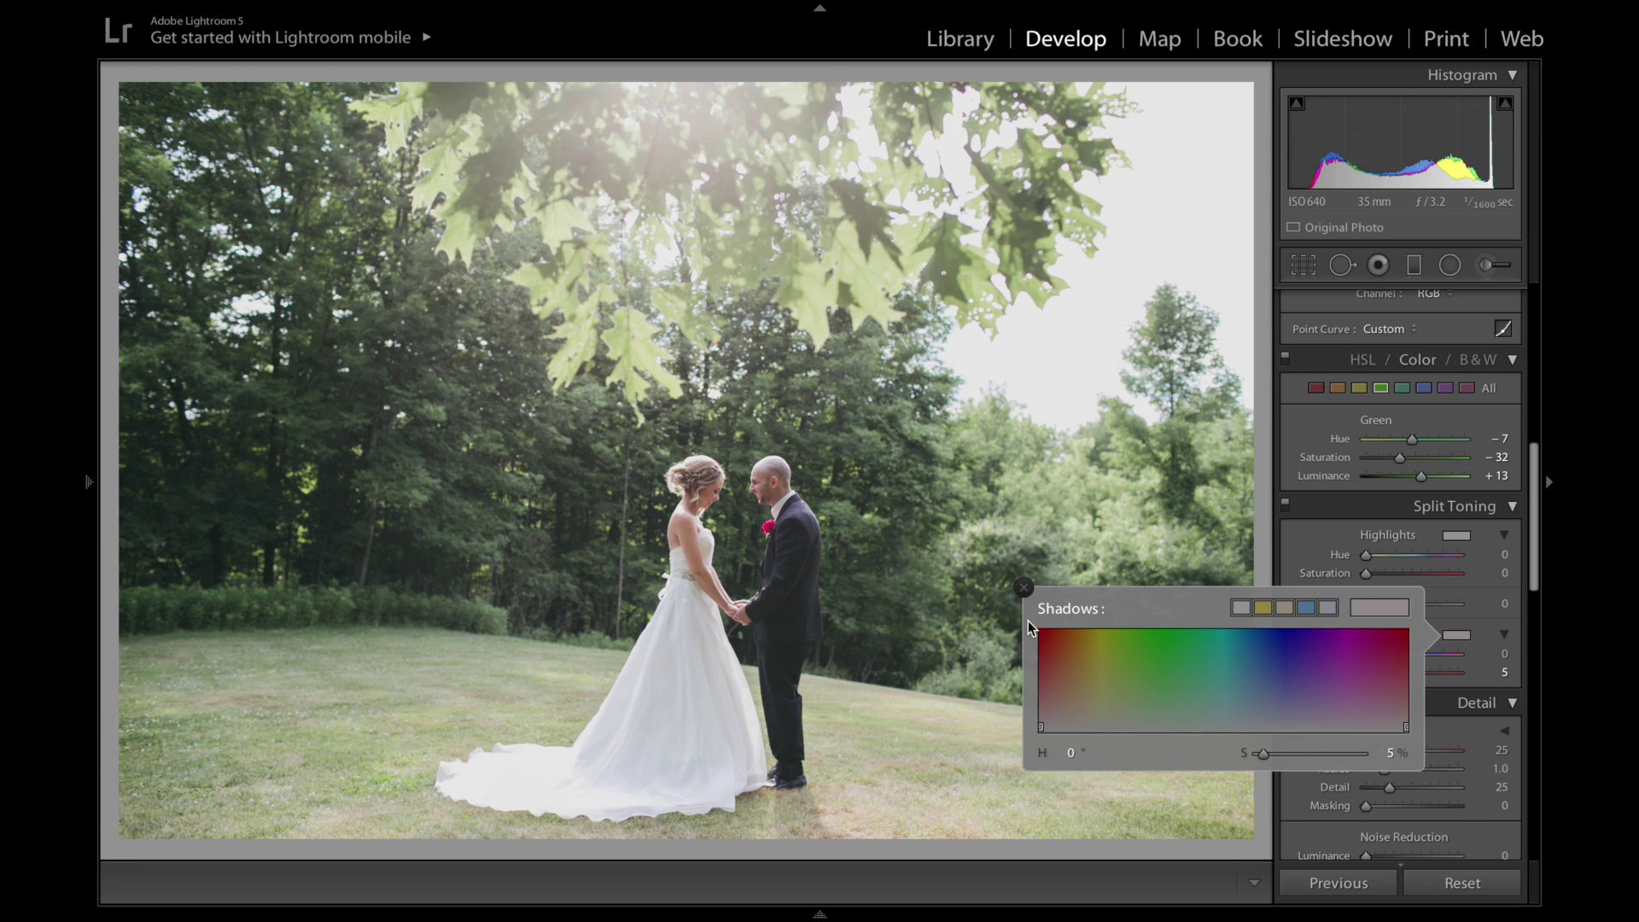
{"action": "left_click", "coordinate": [1023, 588]}
- Enable the lens profile corrections for the photo
{"action": "scroll", "coordinate": [1425, 580], "scroll_direction": "down", "scroll_amount": 5}
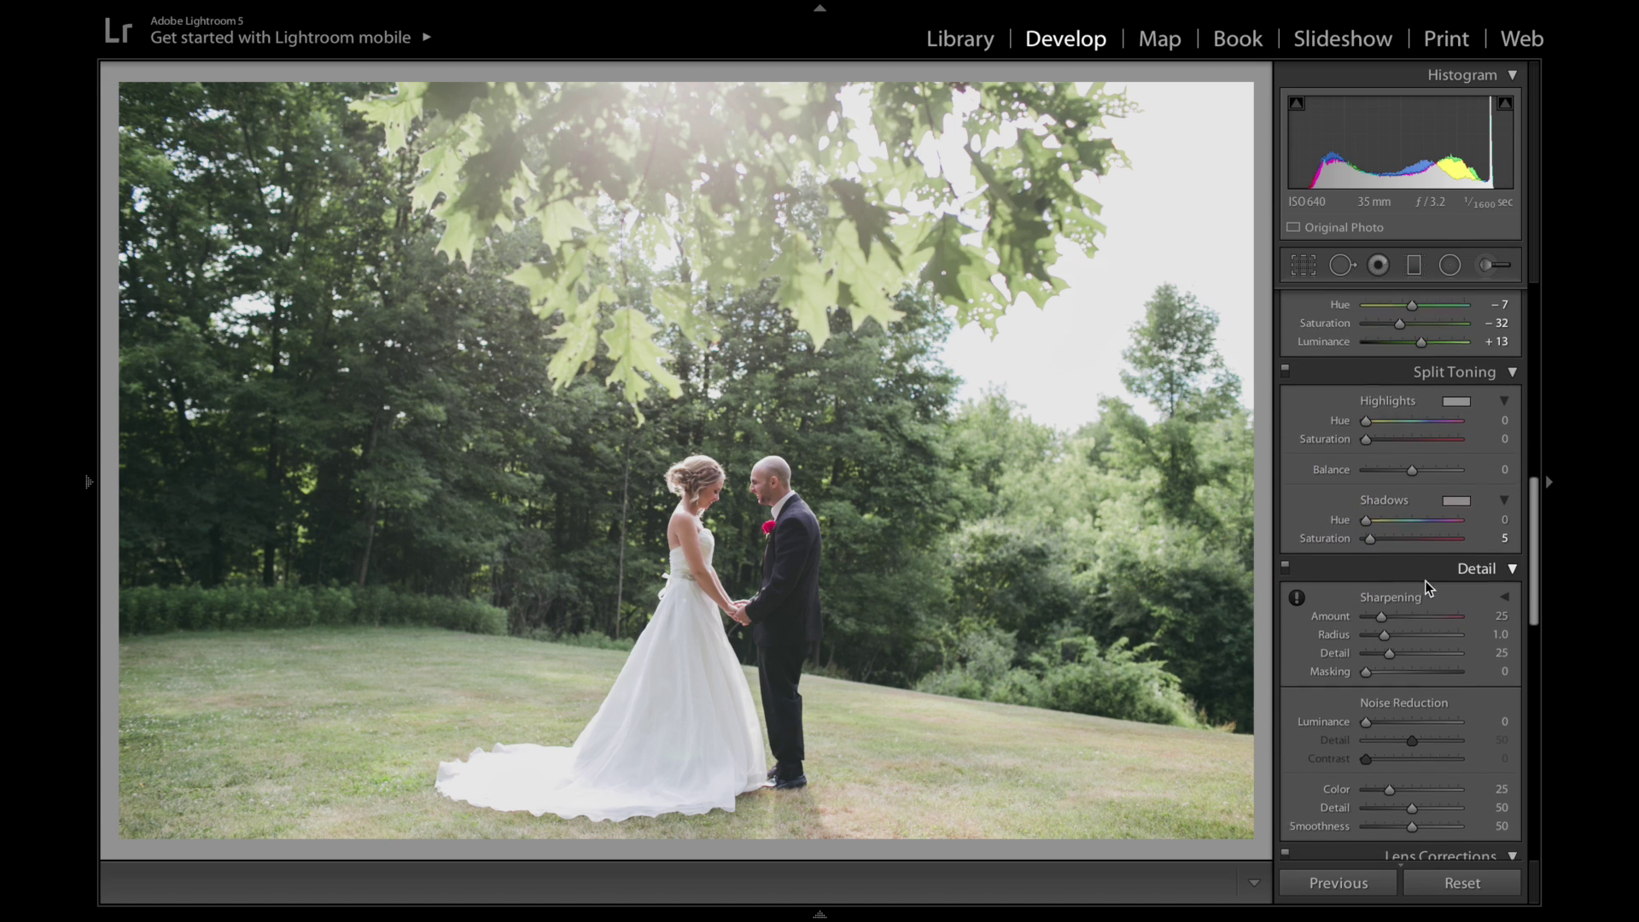
{"action": "scroll", "coordinate": [1424, 602], "scroll_direction": "down", "scroll_amount": 5}
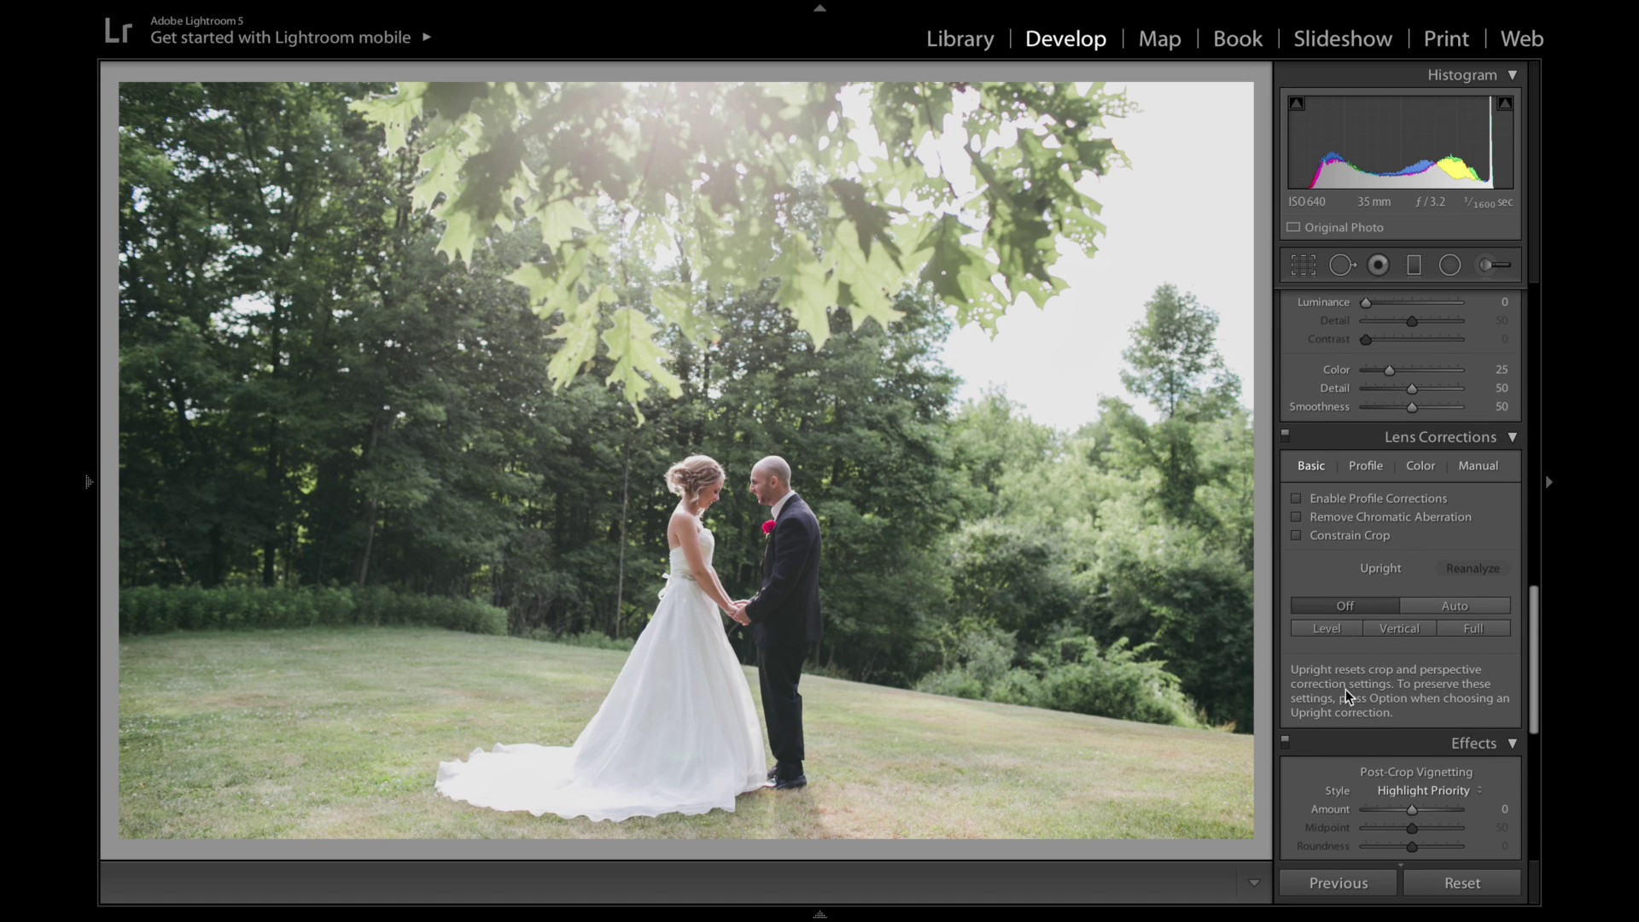
{"action": "left_click", "coordinate": [1343, 501]}
{"action": "left_click", "coordinate": [1342, 501]}
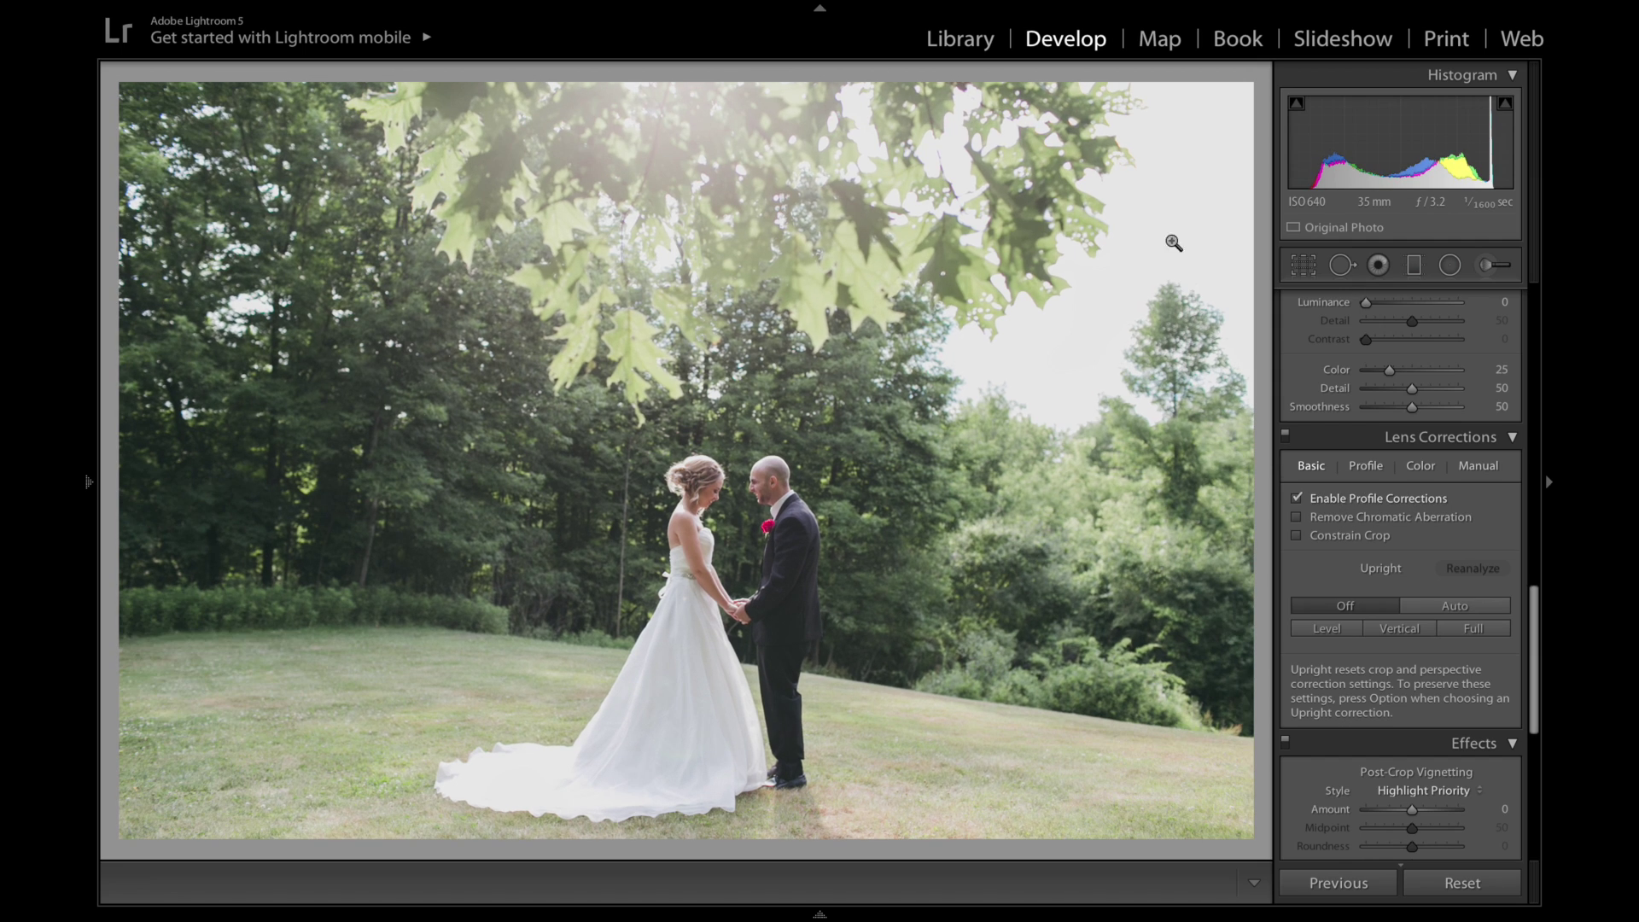
- In the camera calibration, try a green primary hue of −100, undo it, and set the green primary saturation to −8
{"action": "scroll", "coordinate": [1369, 642], "scroll_direction": "down", "scroll_amount": 10}
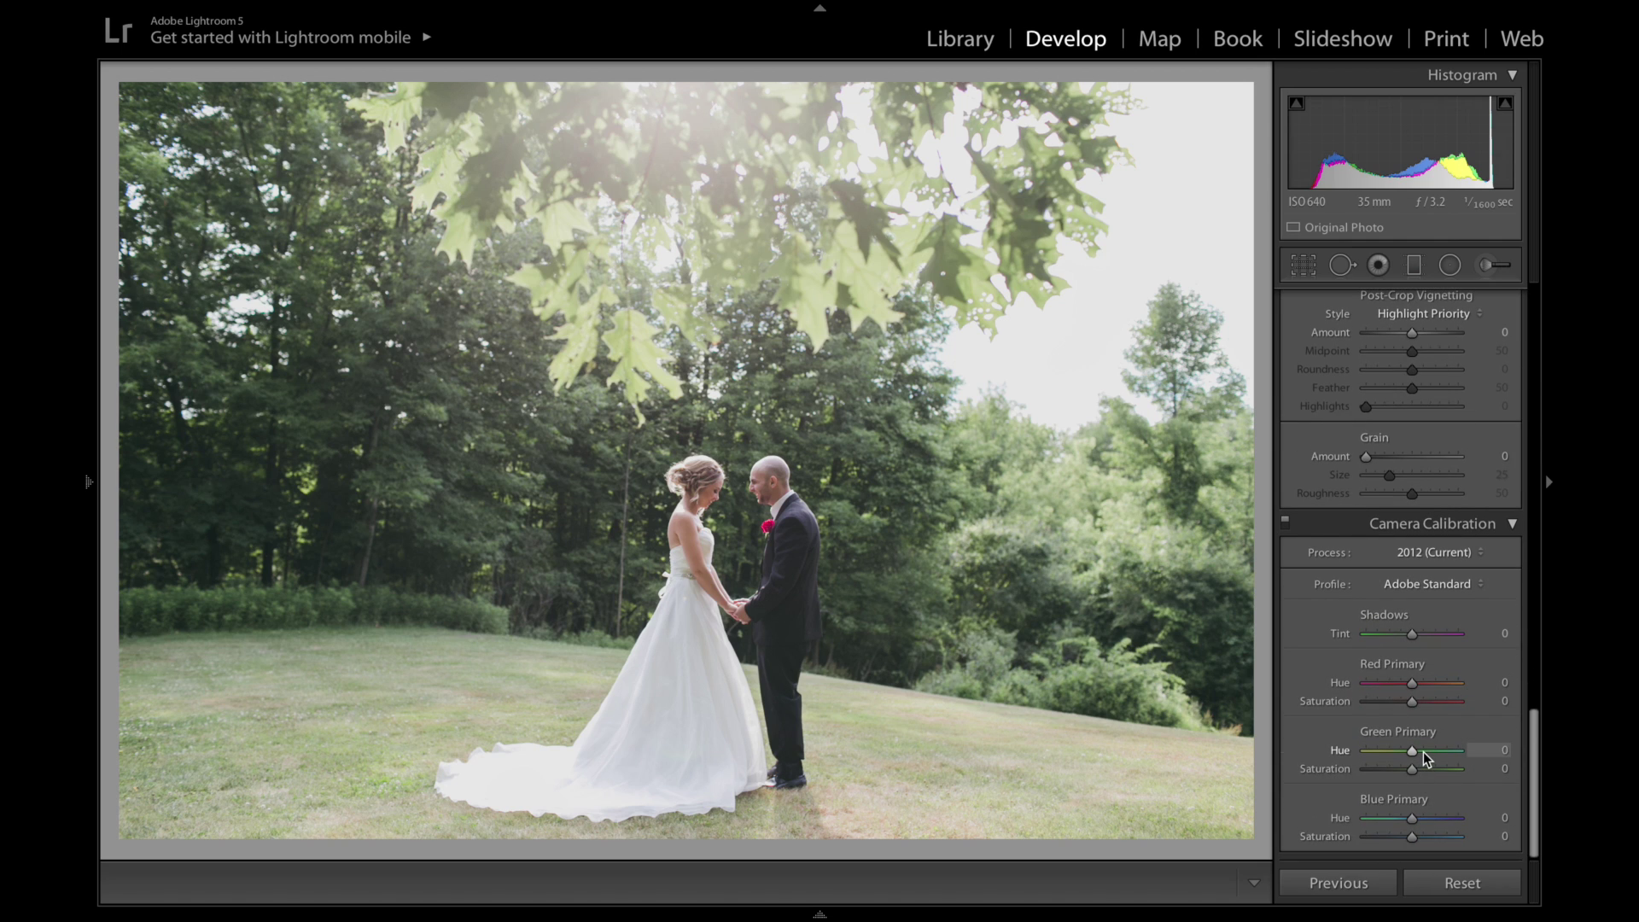
{"action": "left_click_drag", "start_coordinate": [1424, 757], "coordinate": [1253, 748]}
{"action": "key", "text": "ctrl+z"}
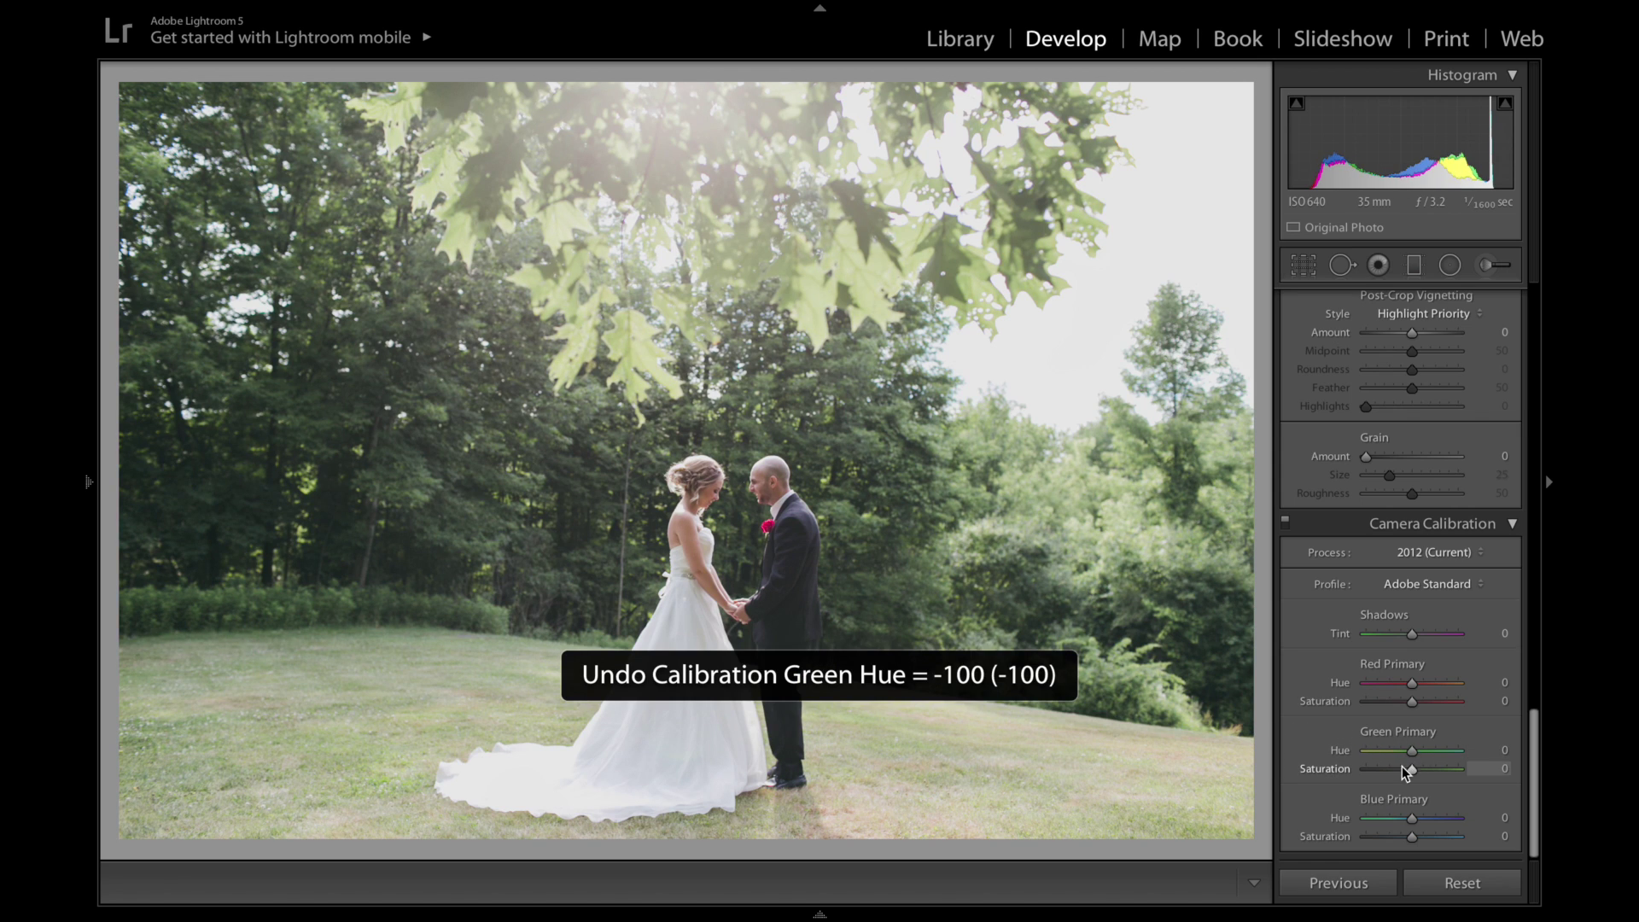
{"action": "mouse_move", "coordinate": [1401, 770]}
{"action": "left_mouse_down"}
{"action": "mouse_move", "coordinate": [1442, 771]}
{"action": "mouse_move", "coordinate": [1407, 775]}
{"action": "left_mouse_up"}
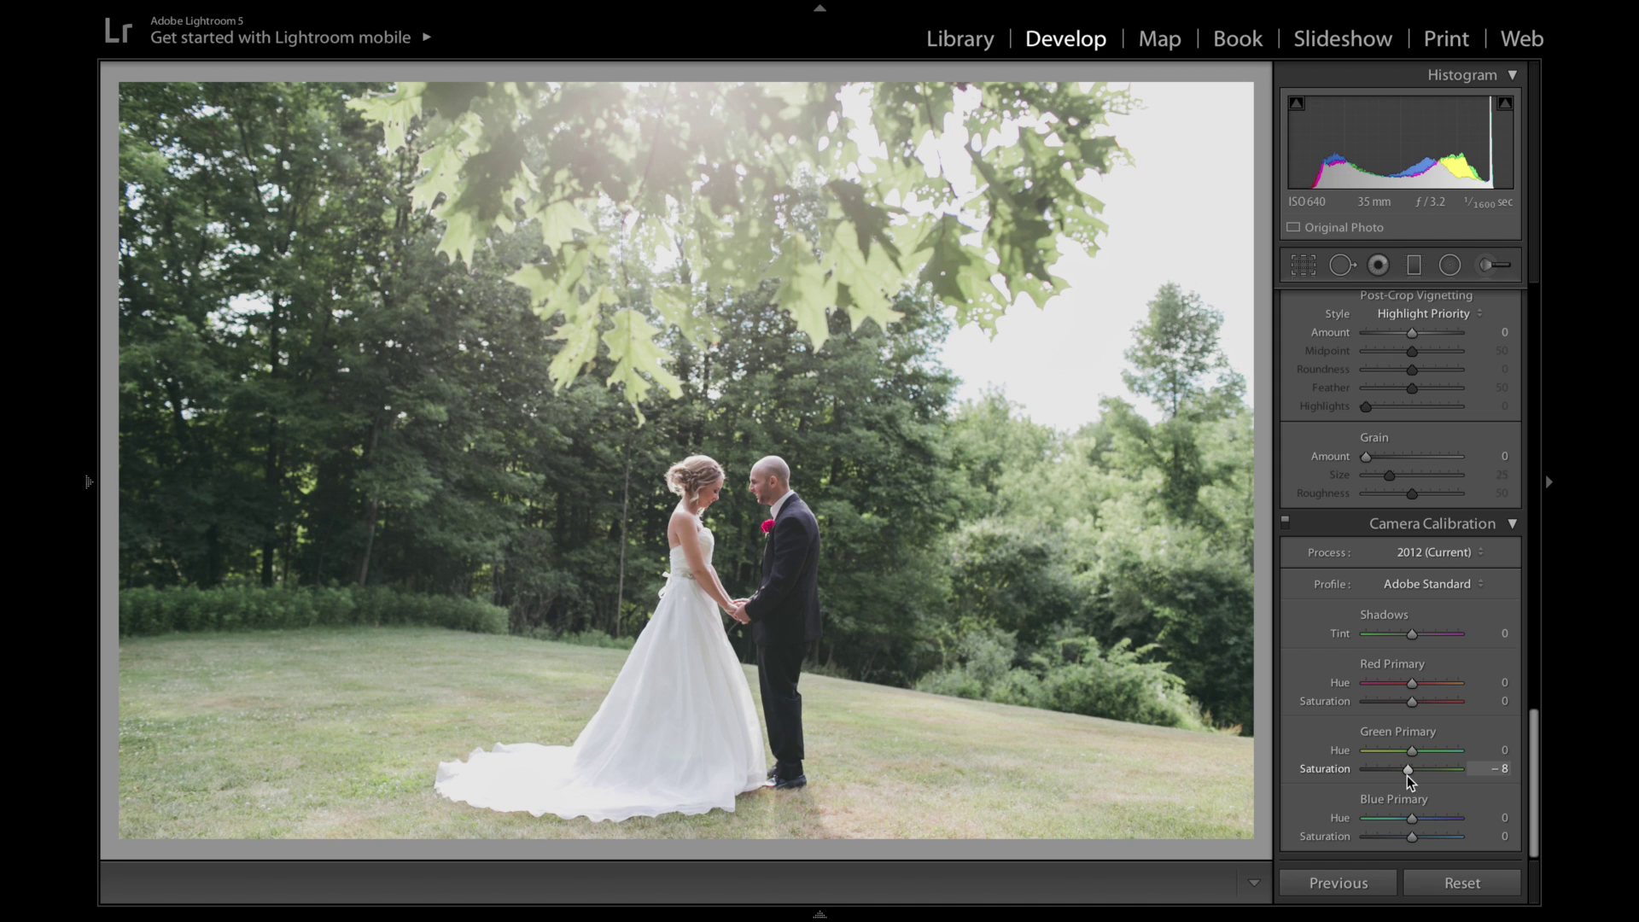
{"action": "left_click_drag", "start_coordinate": [1400, 638], "coordinate": [1430, 644]}
{"action": "key", "text": "ctrl+z"}
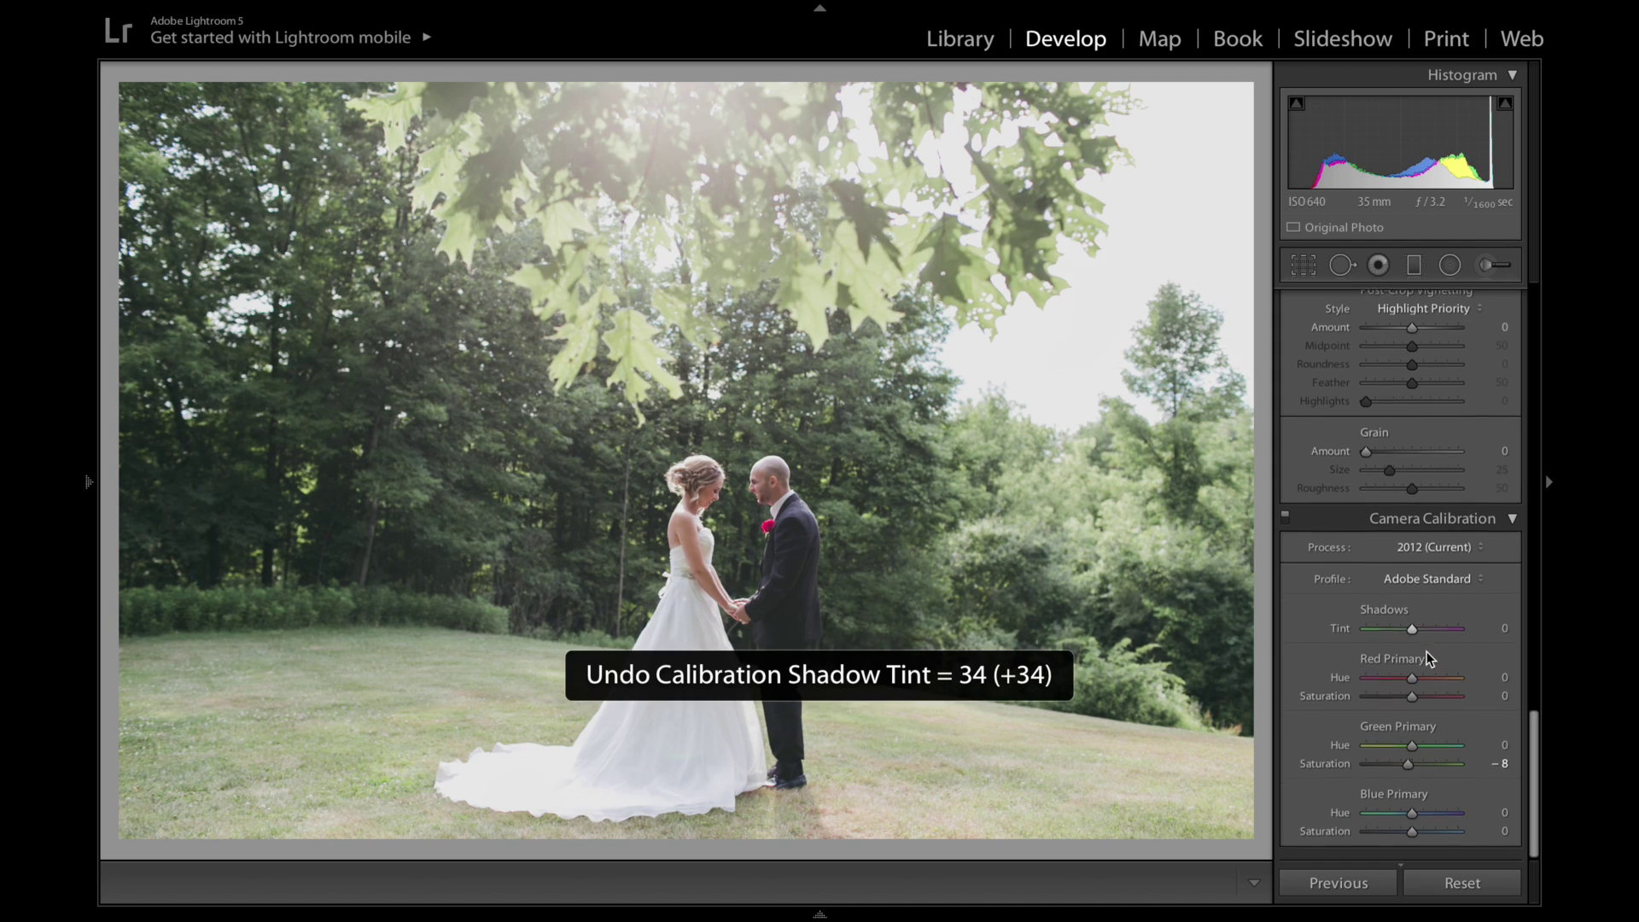
{"action": "mouse_move", "coordinate": [1399, 820]}
{"action": "left_mouse_down"}
{"action": "mouse_move", "coordinate": [1442, 819]}
{"action": "mouse_move", "coordinate": [1383, 837]}
{"action": "mouse_move", "coordinate": [1424, 842]}
{"action": "left_mouse_up"}
{"action": "key", "text": "ctrl+z"}
{"action": "key", "text": "ctrl+z"}
{"action": "scroll", "coordinate": [1437, 738], "scroll_direction": "up", "scroll_amount": 10}
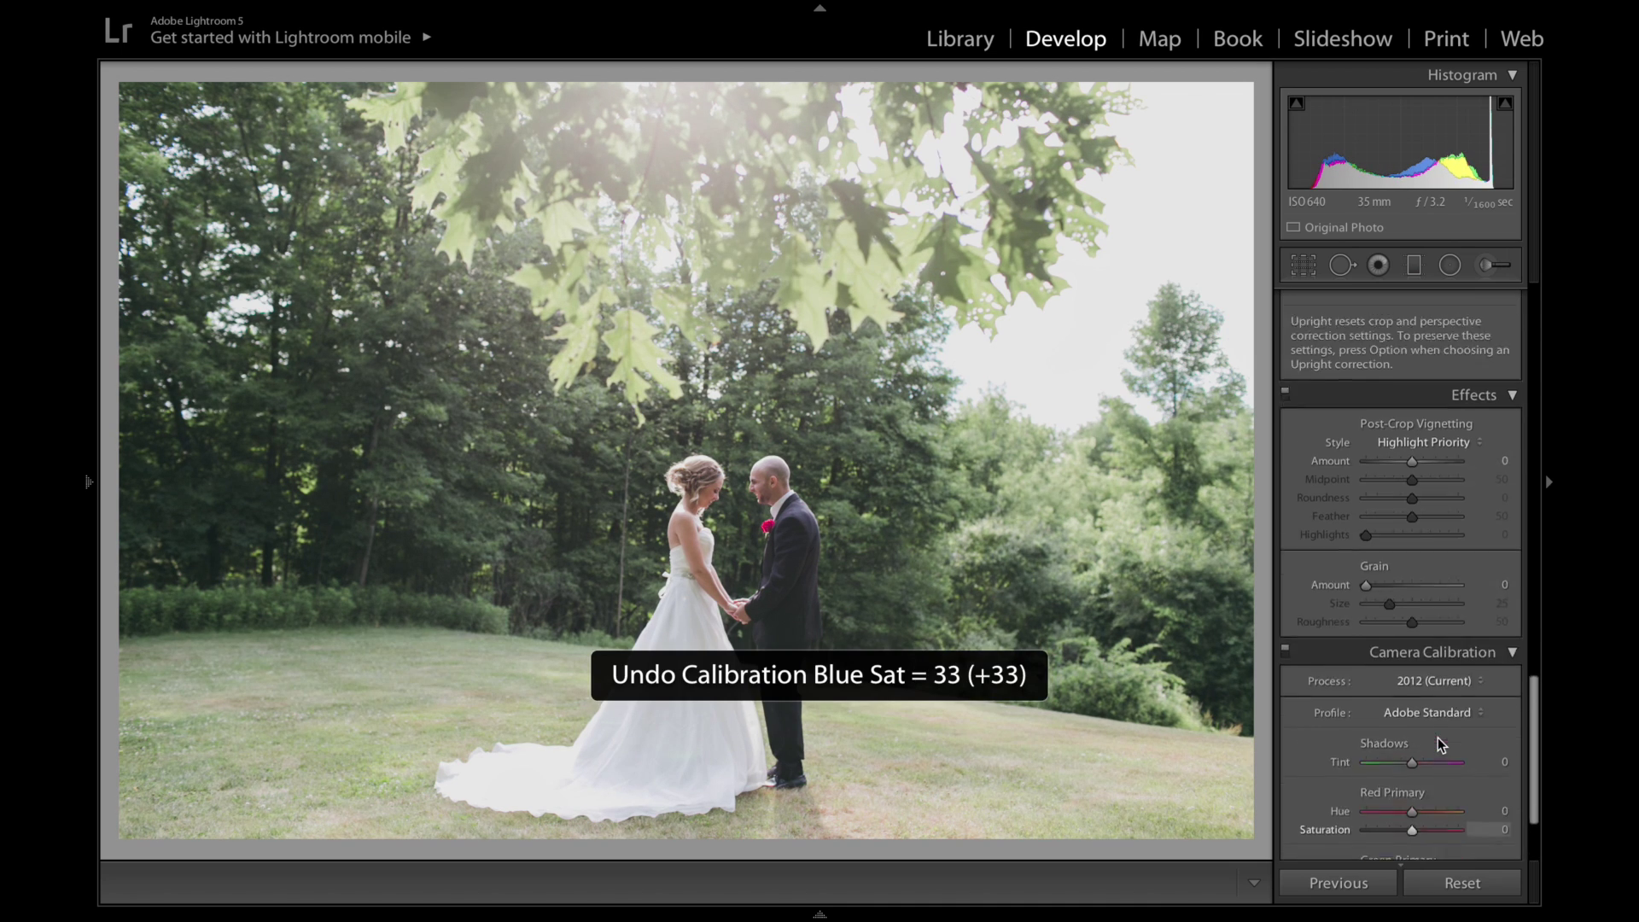
{"action": "scroll", "coordinate": [1437, 737], "scroll_direction": "up", "scroll_amount": 8}
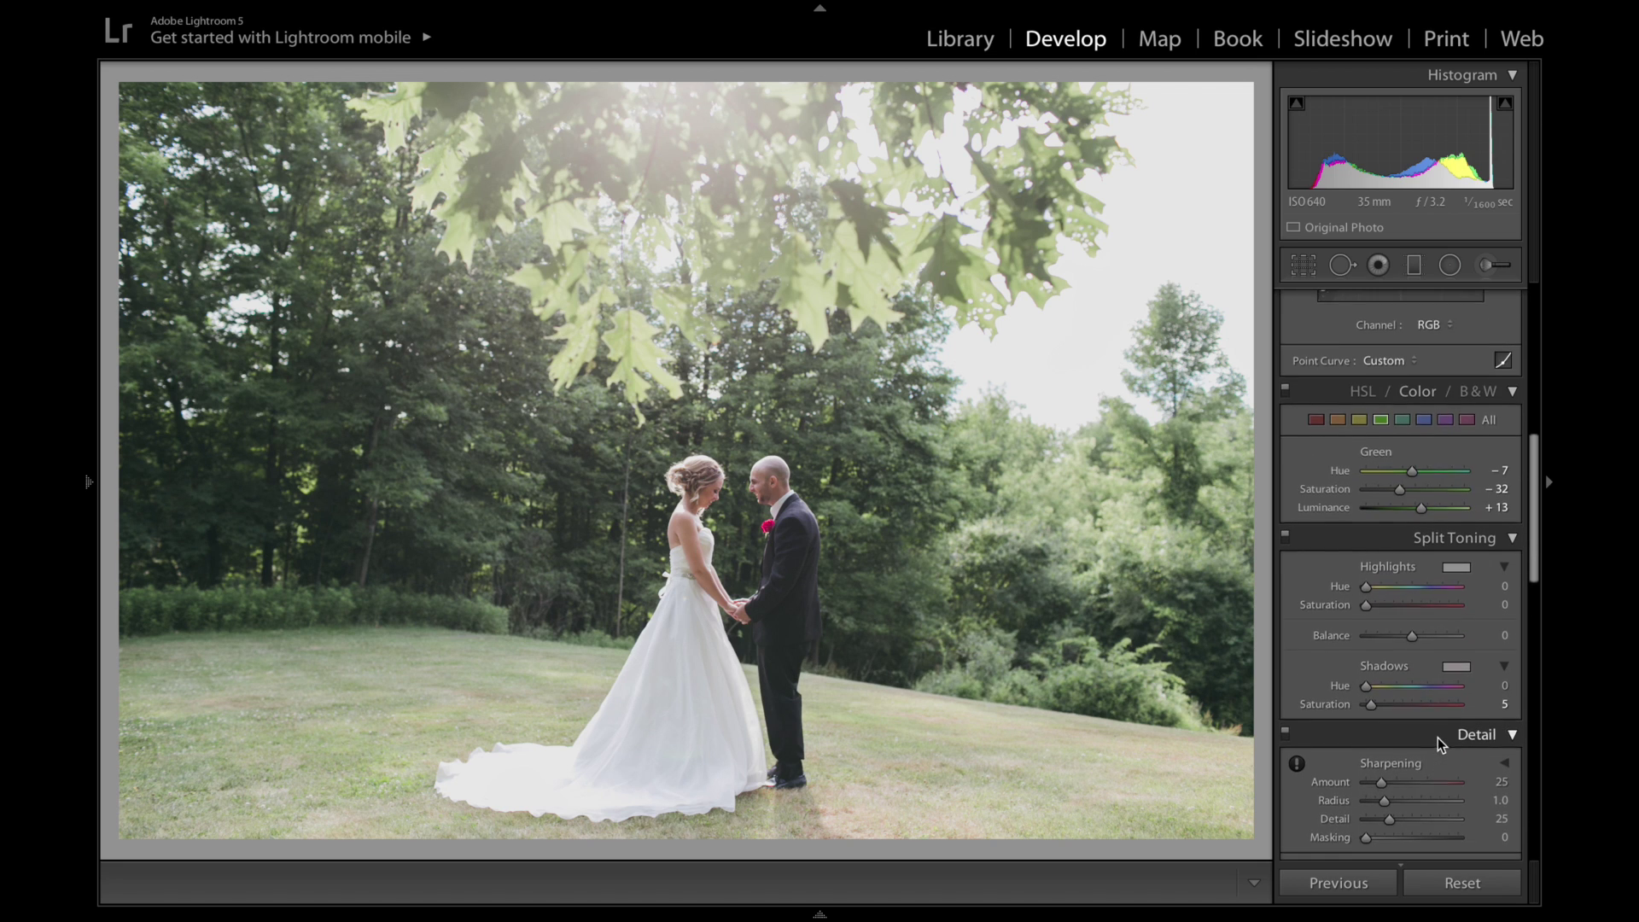
{"action": "scroll", "coordinate": [1437, 738], "scroll_direction": "up", "scroll_amount": 4}
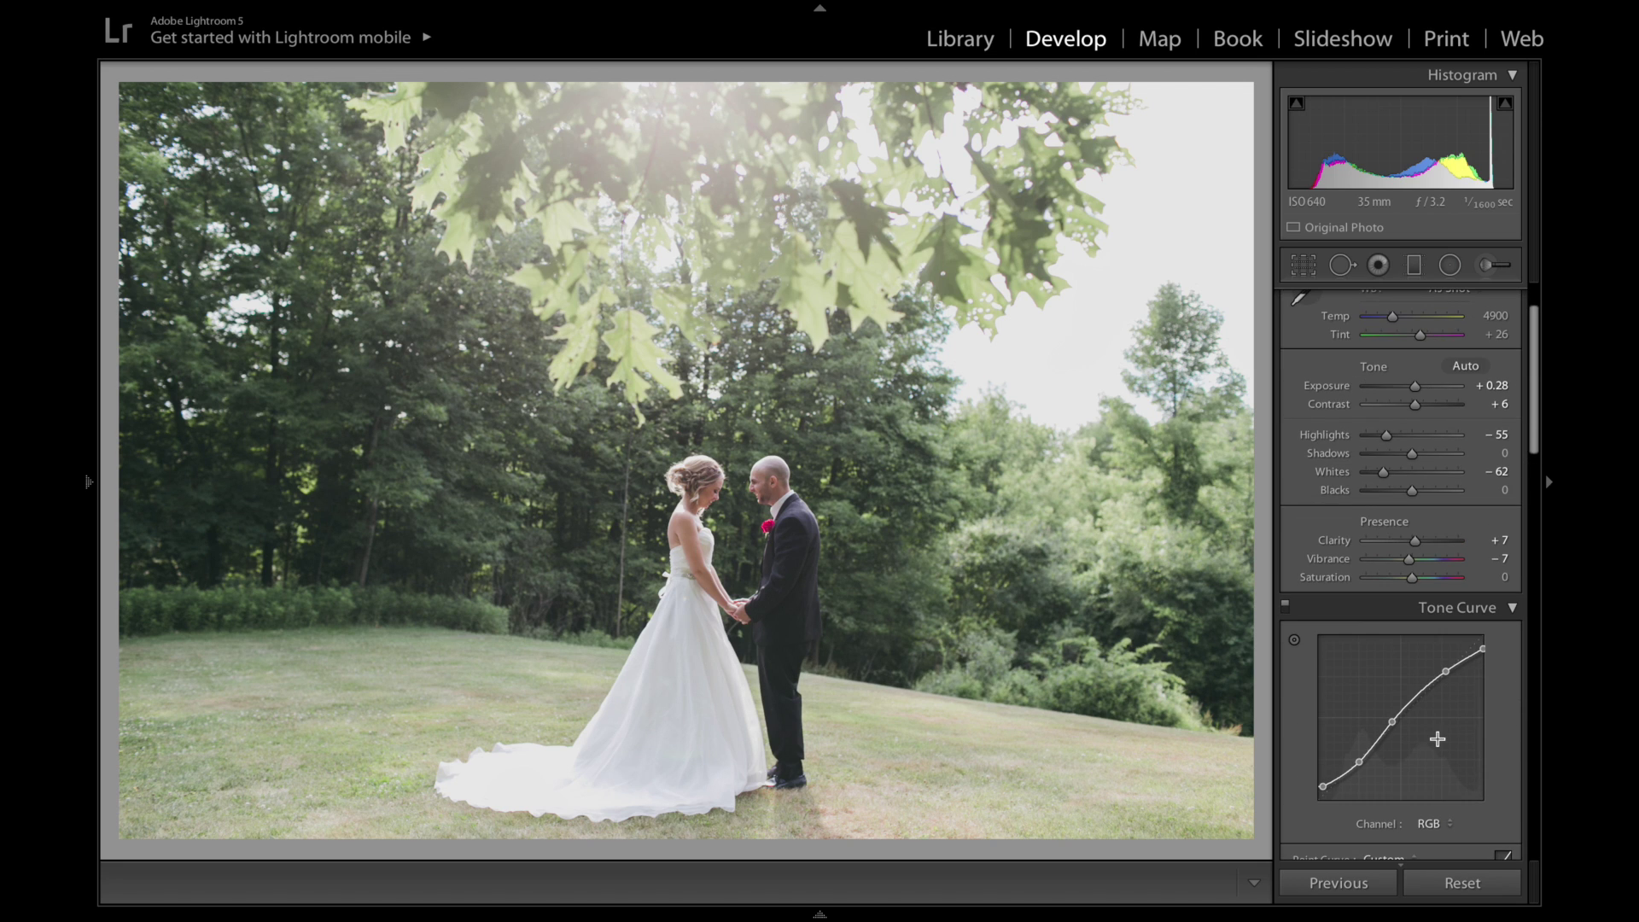
{"action": "scroll", "coordinate": [1437, 739], "scroll_direction": "up", "scroll_amount": 3}
{"action": "scroll", "coordinate": [1466, 492], "scroll_direction": "down", "scroll_amount": 1}
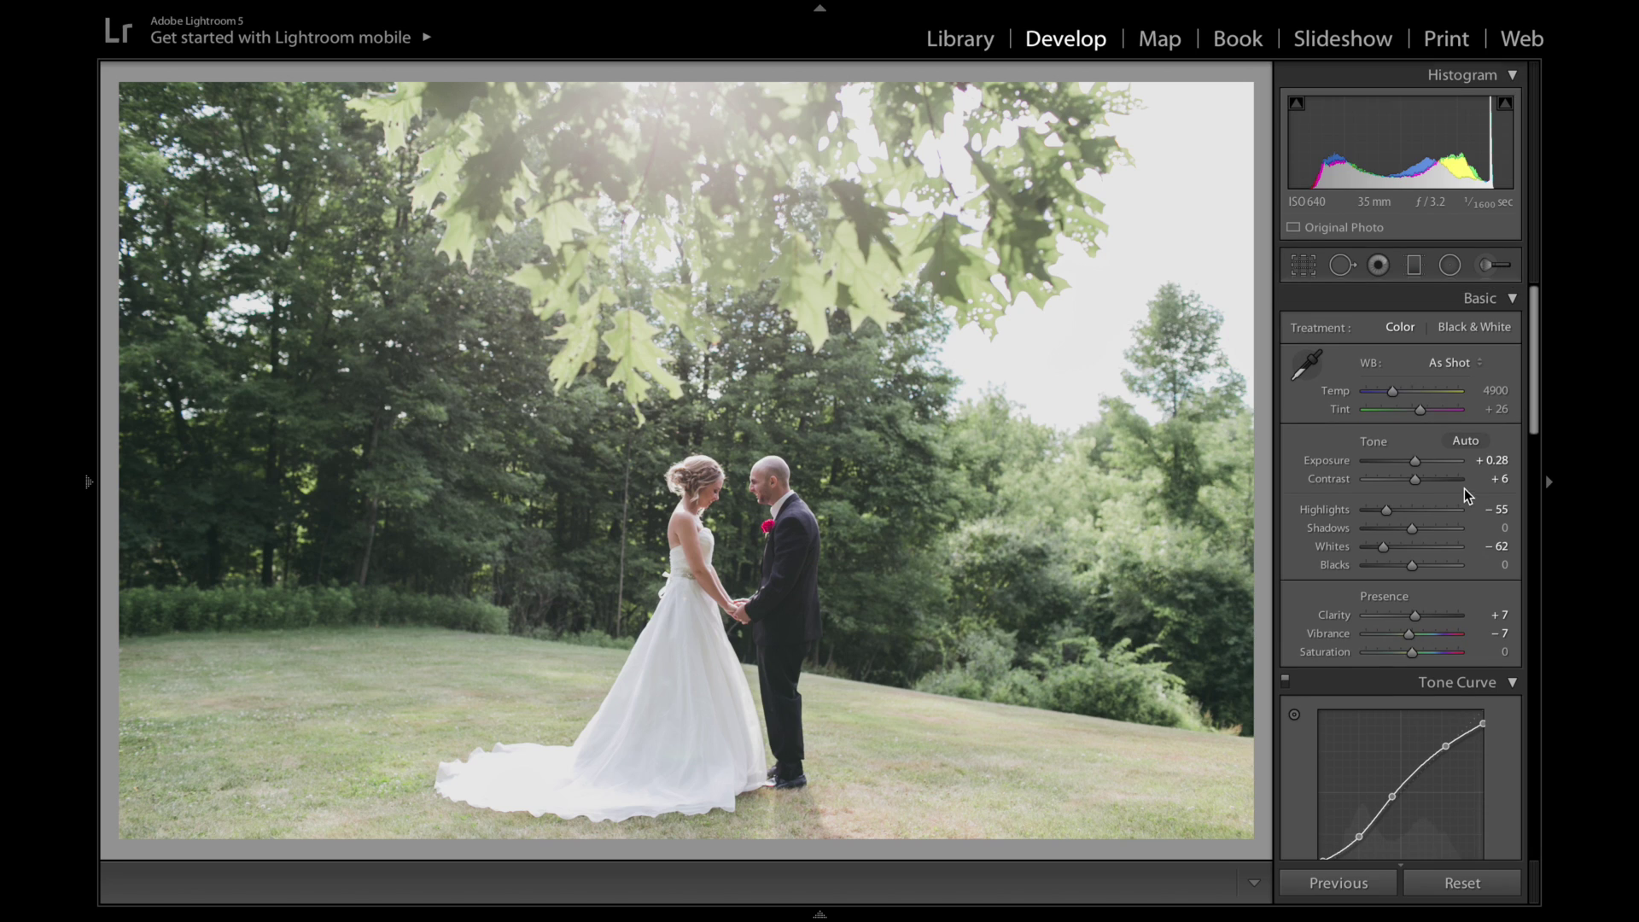
- Activate the Adjustment Brush and check the colour choices for its tint
{"action": "left_click", "coordinate": [1486, 271]}
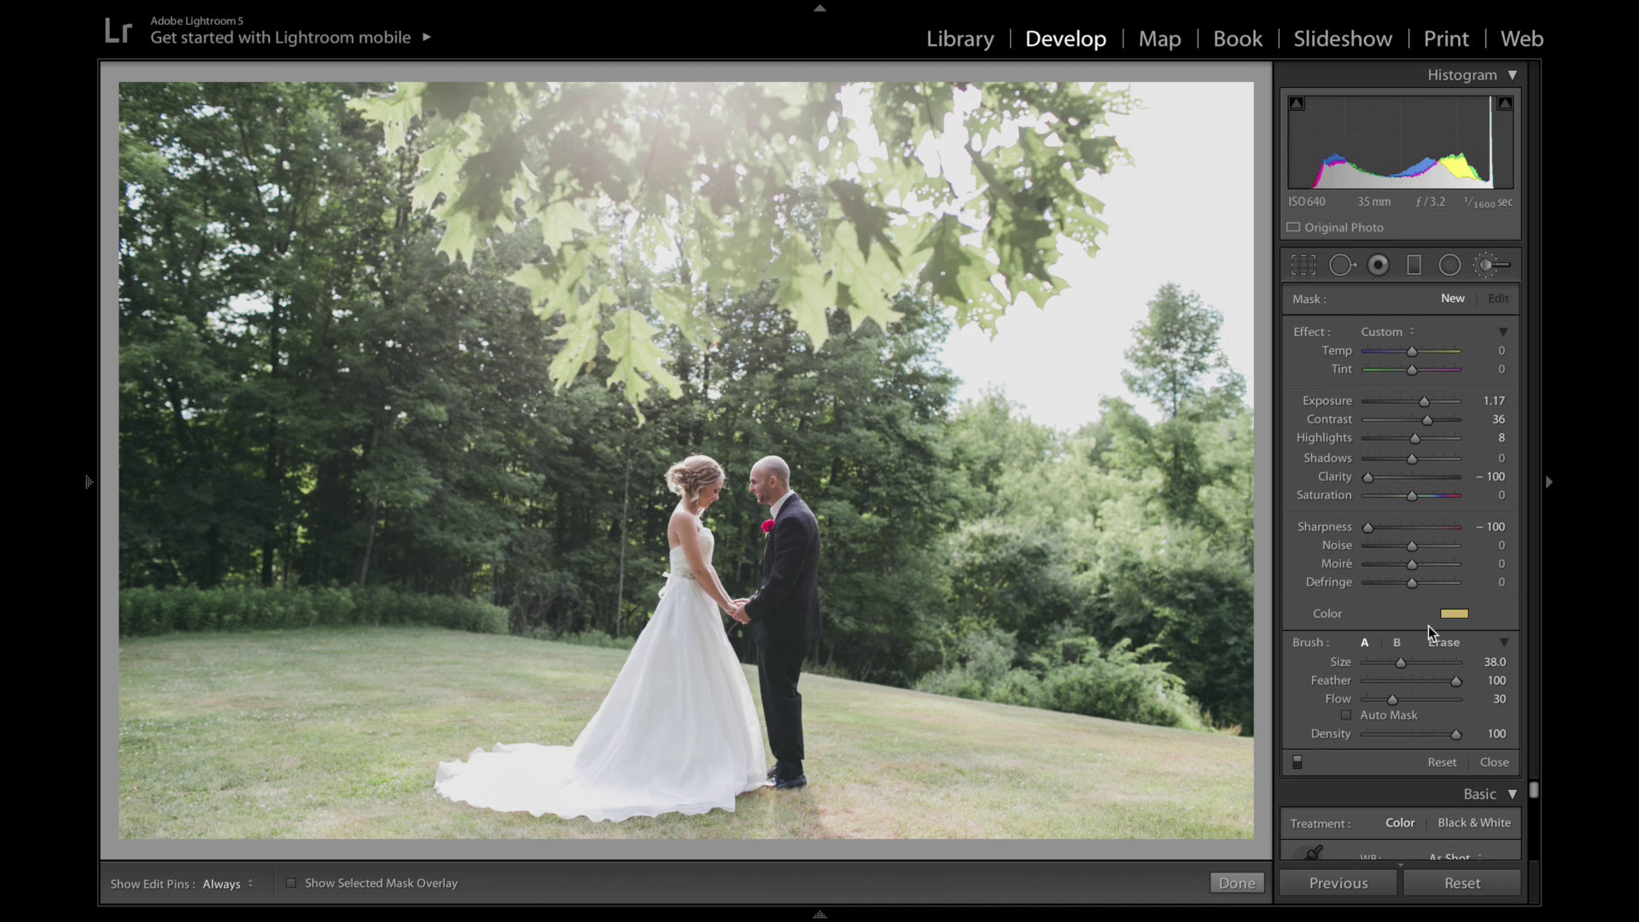
{"action": "left_click", "coordinate": [1455, 615]}
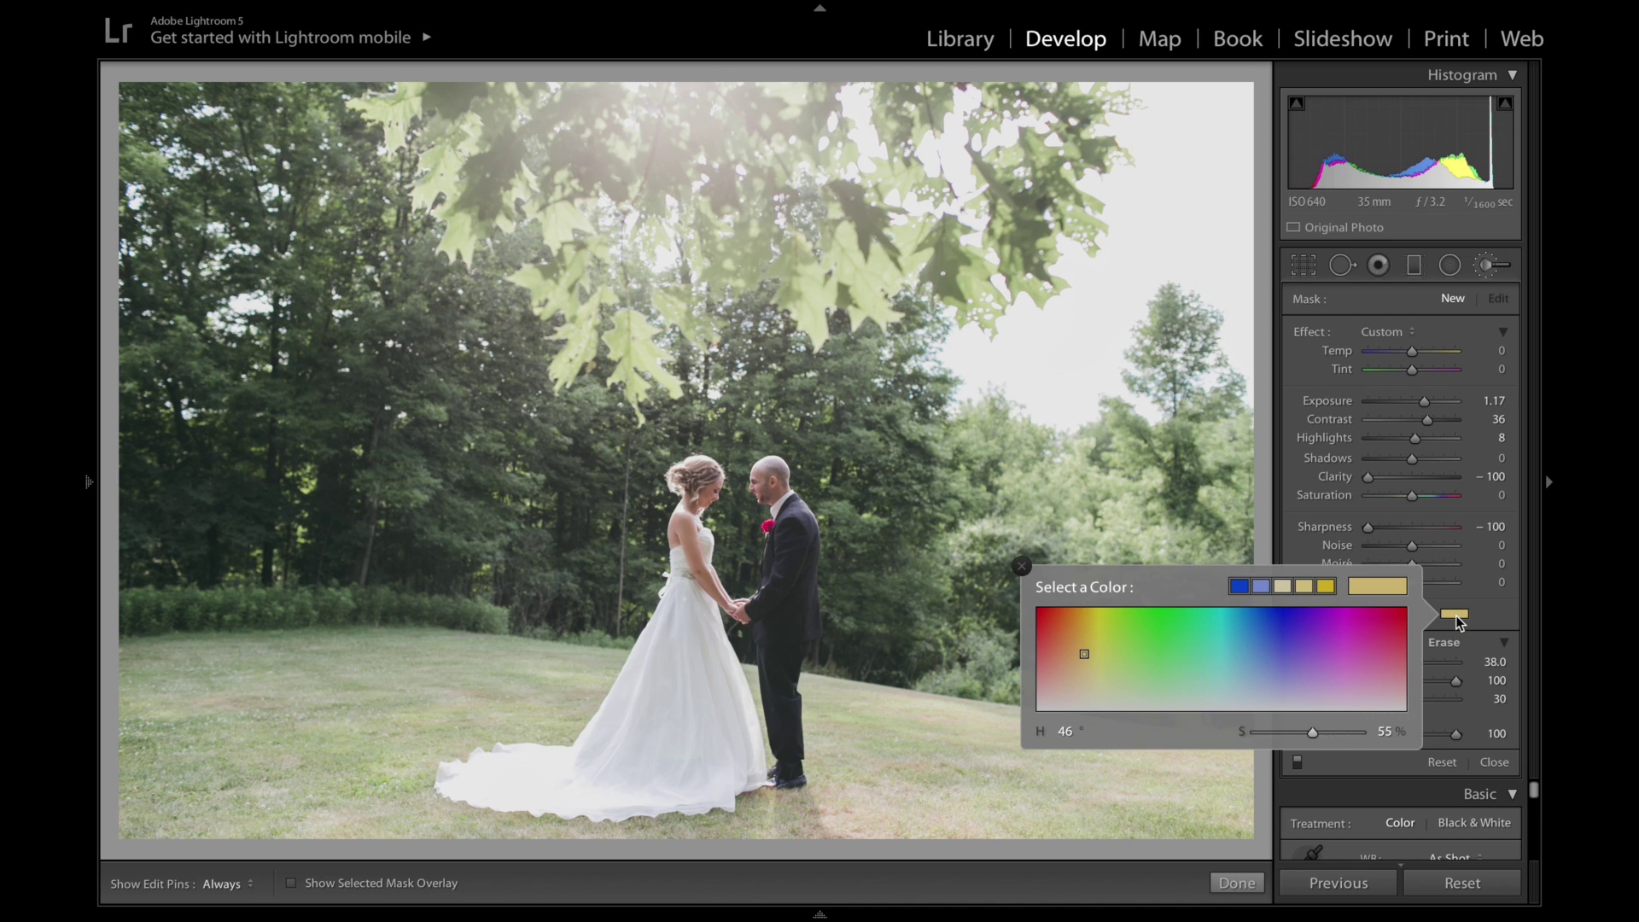
{"action": "left_click", "coordinate": [1022, 566]}
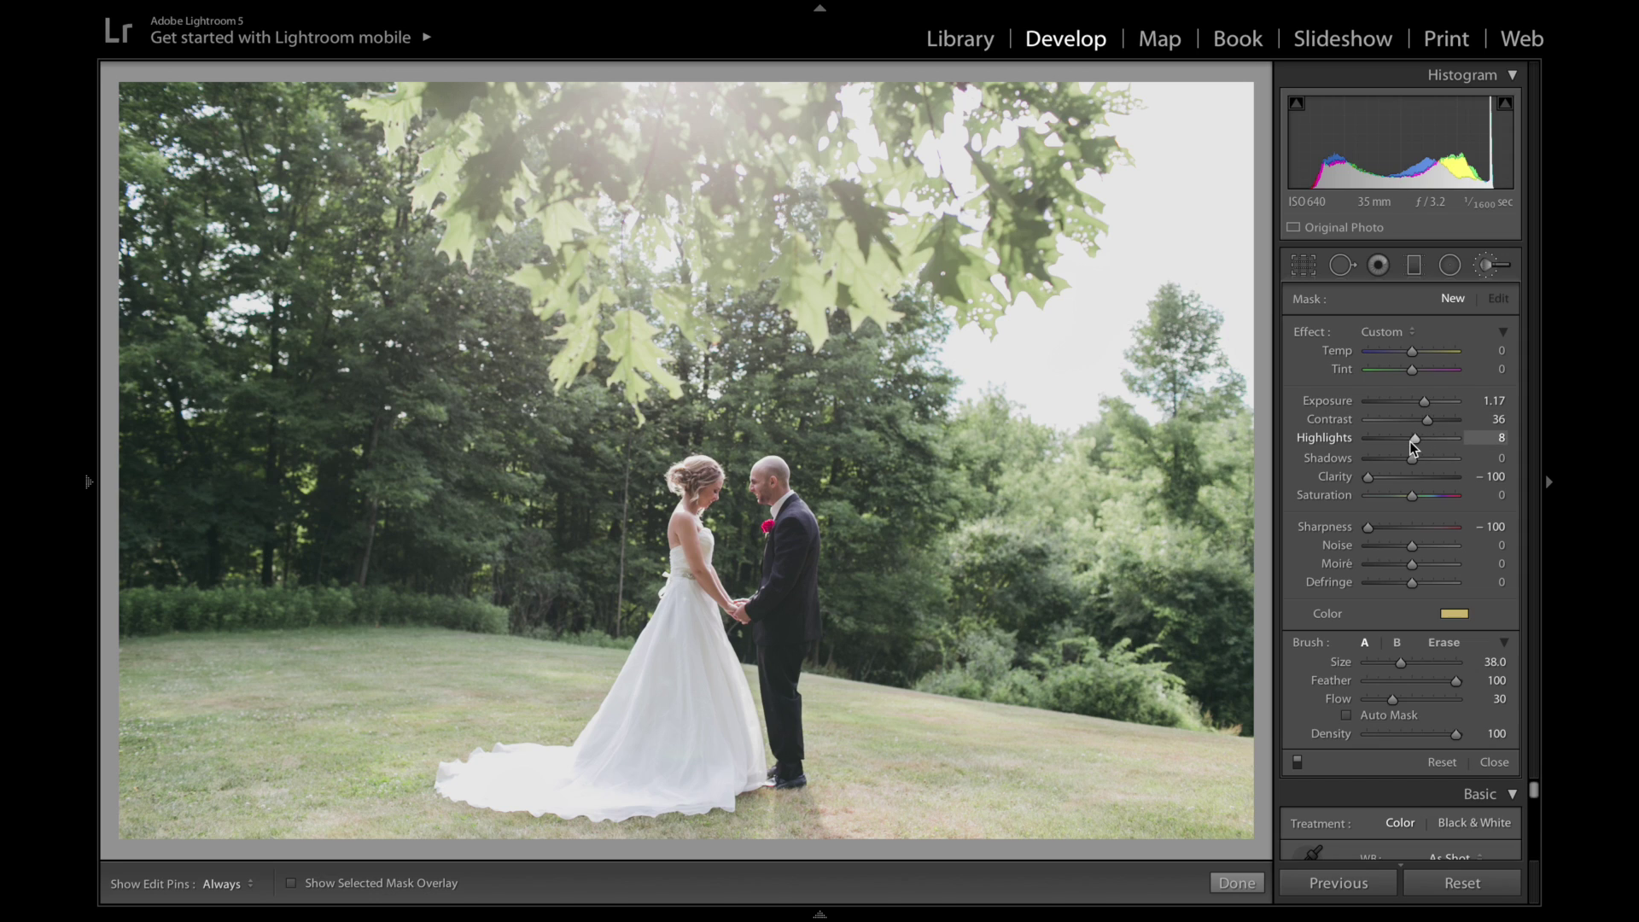
- Set the brush's Highlights, Clarity and Sharpness to 0
{"action": "left_click_drag", "start_coordinate": [1414, 437], "coordinate": [1413, 443]}
{"action": "left_click", "coordinate": [1411, 477]}
{"action": "left_click_drag", "start_coordinate": [1410, 480], "coordinate": [1413, 480]}
{"action": "left_click", "coordinate": [1487, 478]}
{"action": "type", "text": "0"}
{"action": "key", "text": "Return"}
{"action": "left_click", "coordinate": [1495, 526]}
{"action": "type", "text": "0"}
{"action": "key", "text": "Return"}
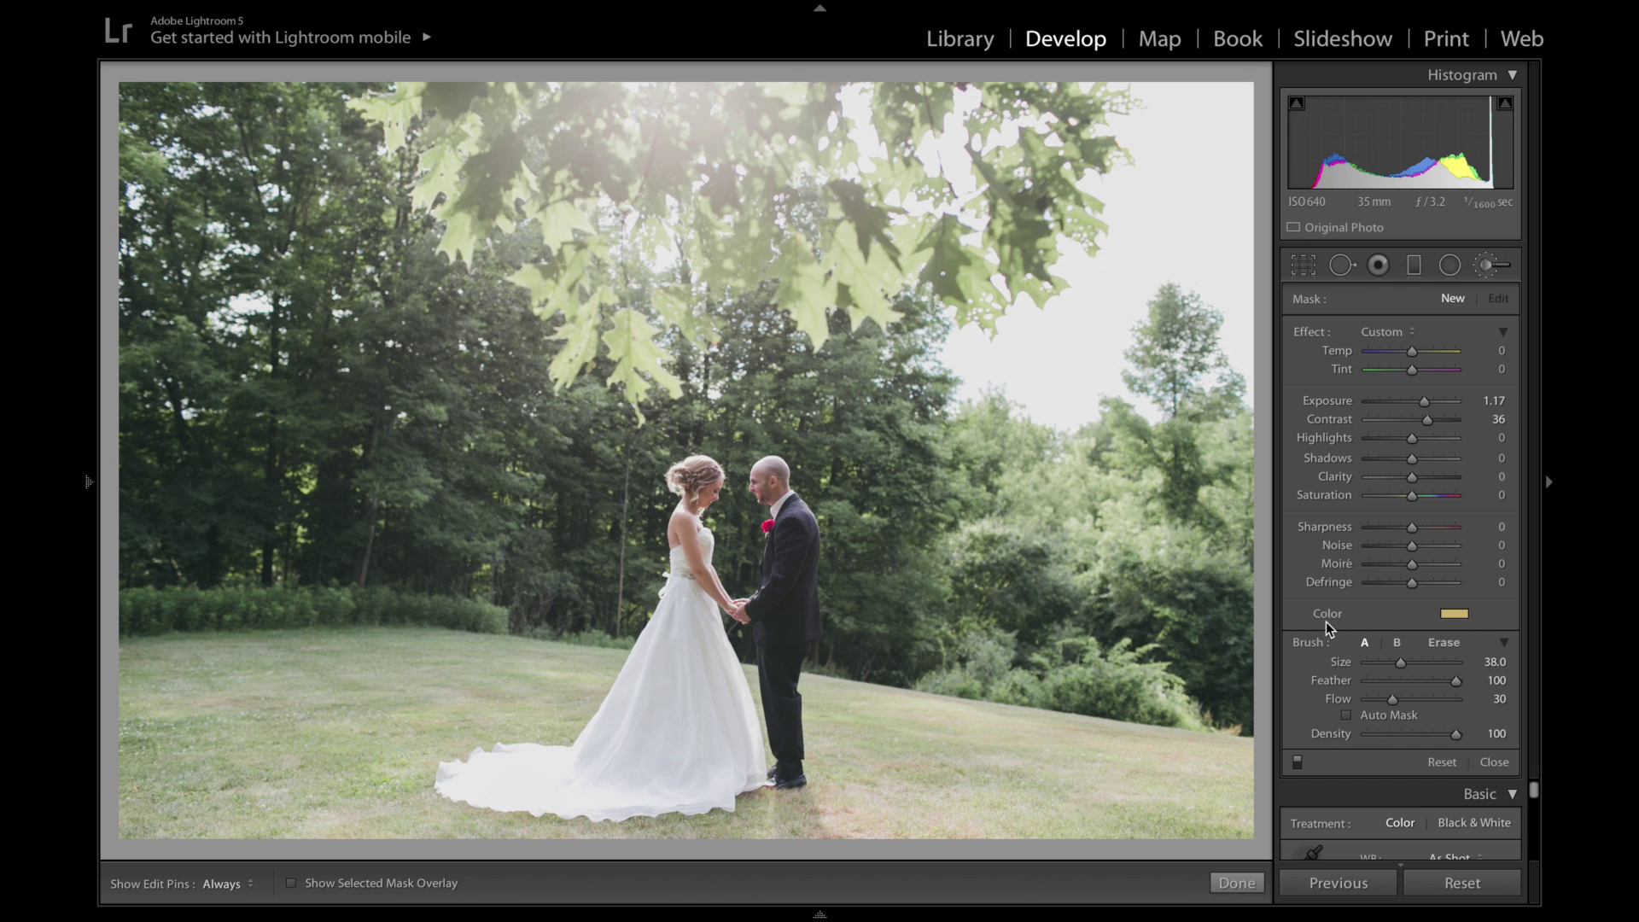
- Set the brush size to 37 and paint the brightening effect over the photo, toggling the edit pins to check the view
{"action": "scroll", "coordinate": [1025, 310], "scroll_direction": "up", "scroll_amount": 3}
{"action": "scroll", "coordinate": [1110, 270], "scroll_direction": "down", "scroll_amount": 4}
{"action": "key", "text": "h"}
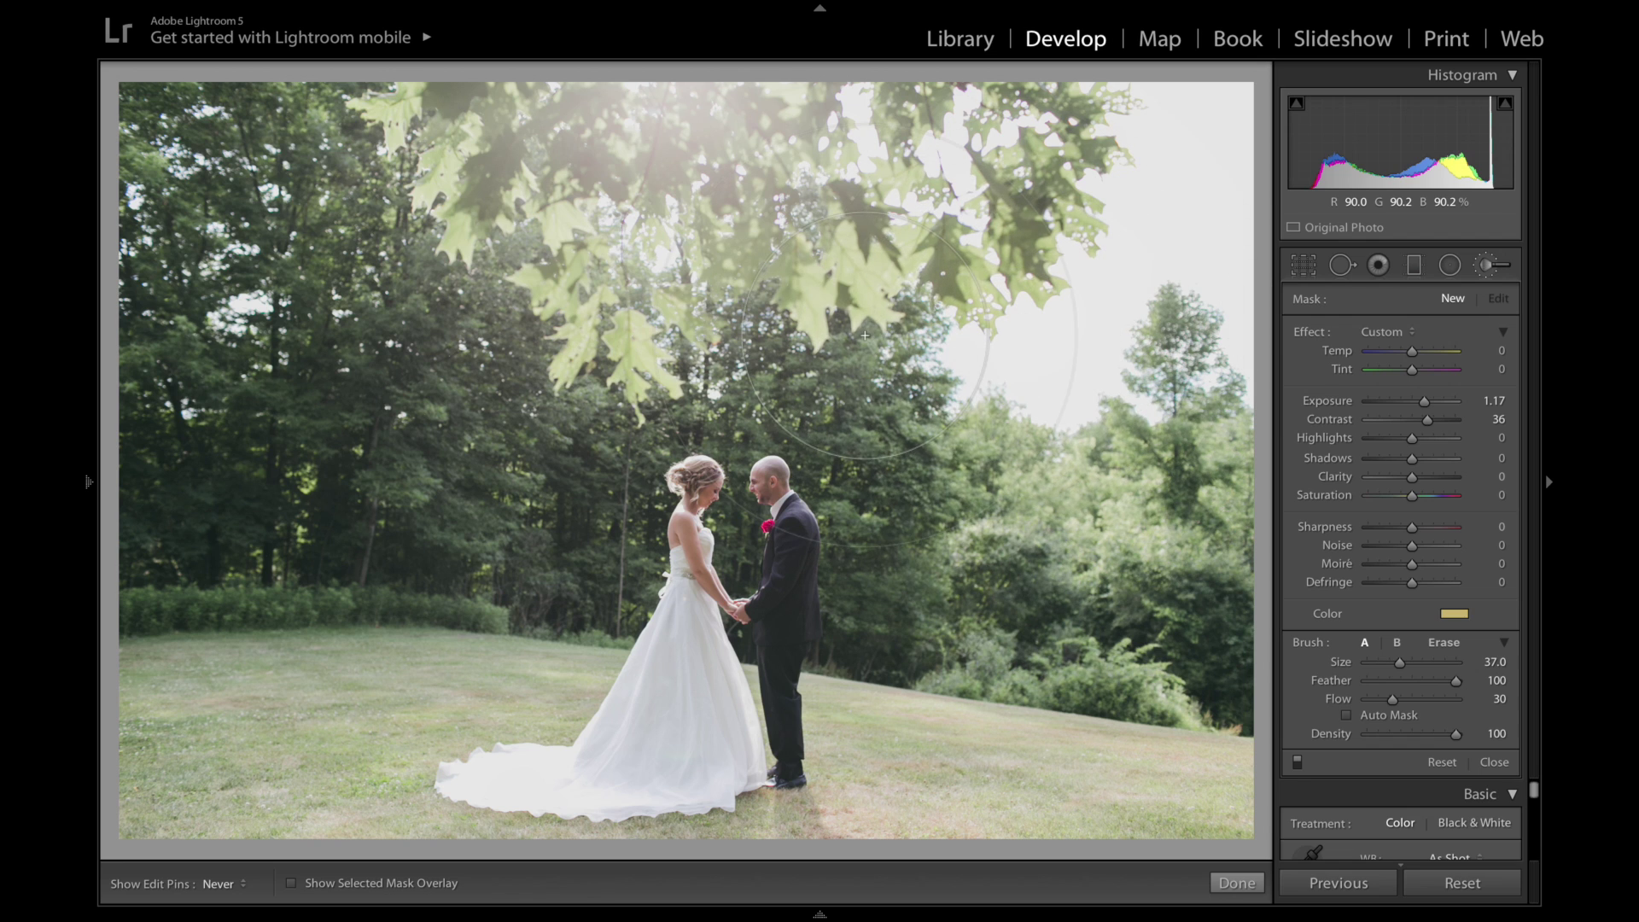
{"action": "left_click", "coordinate": [864, 336]}
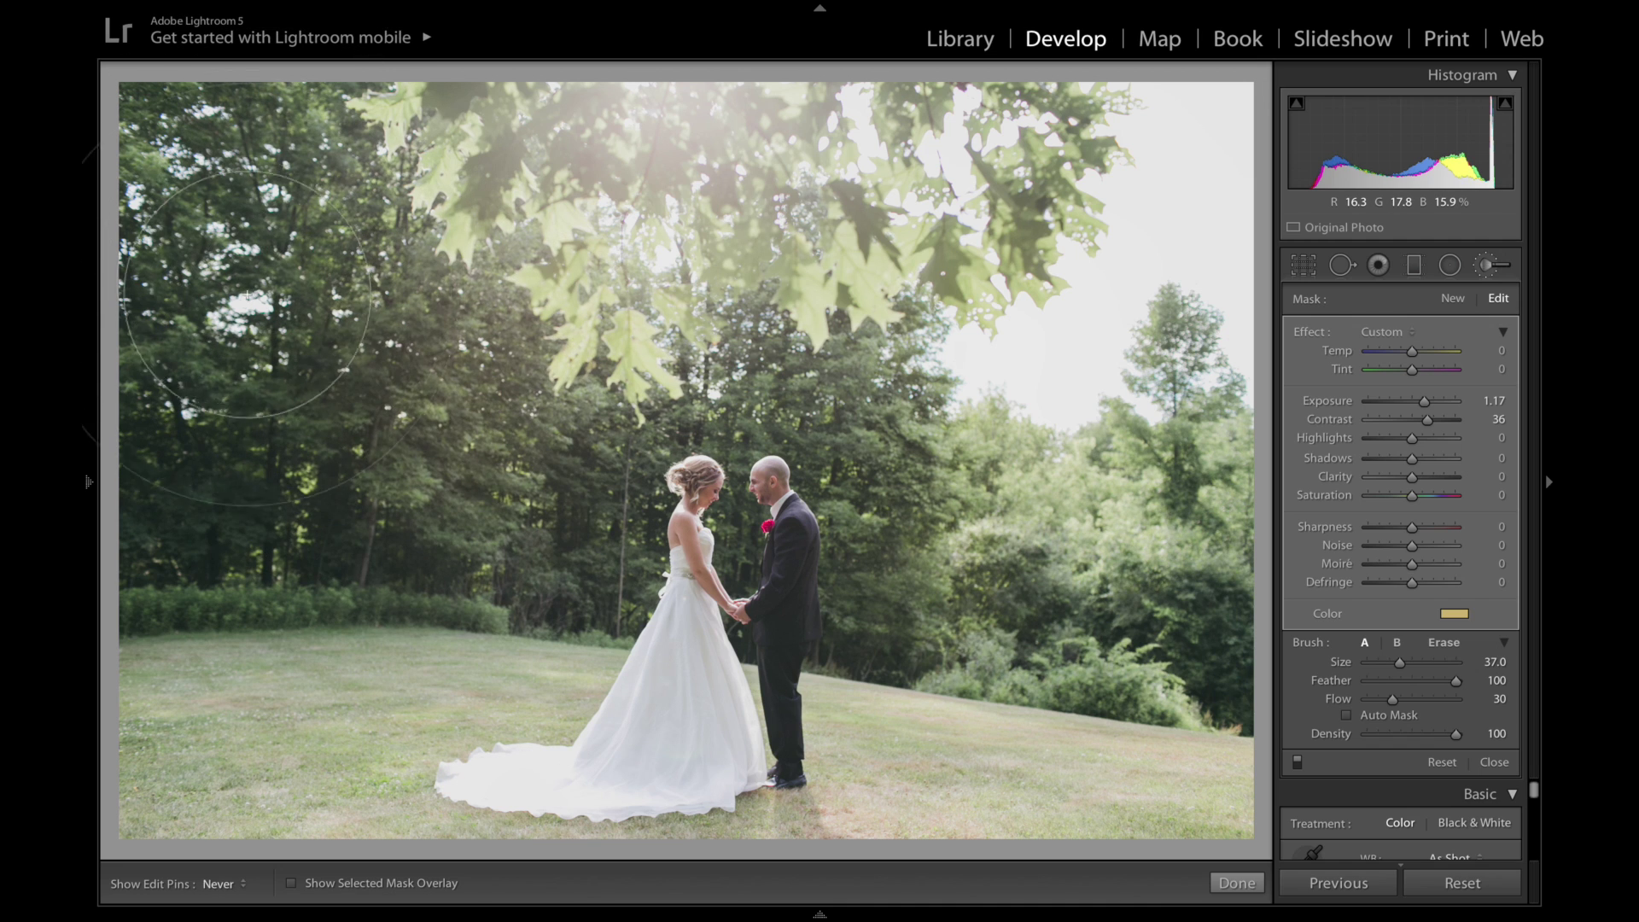
{"action": "key", "text": "h"}
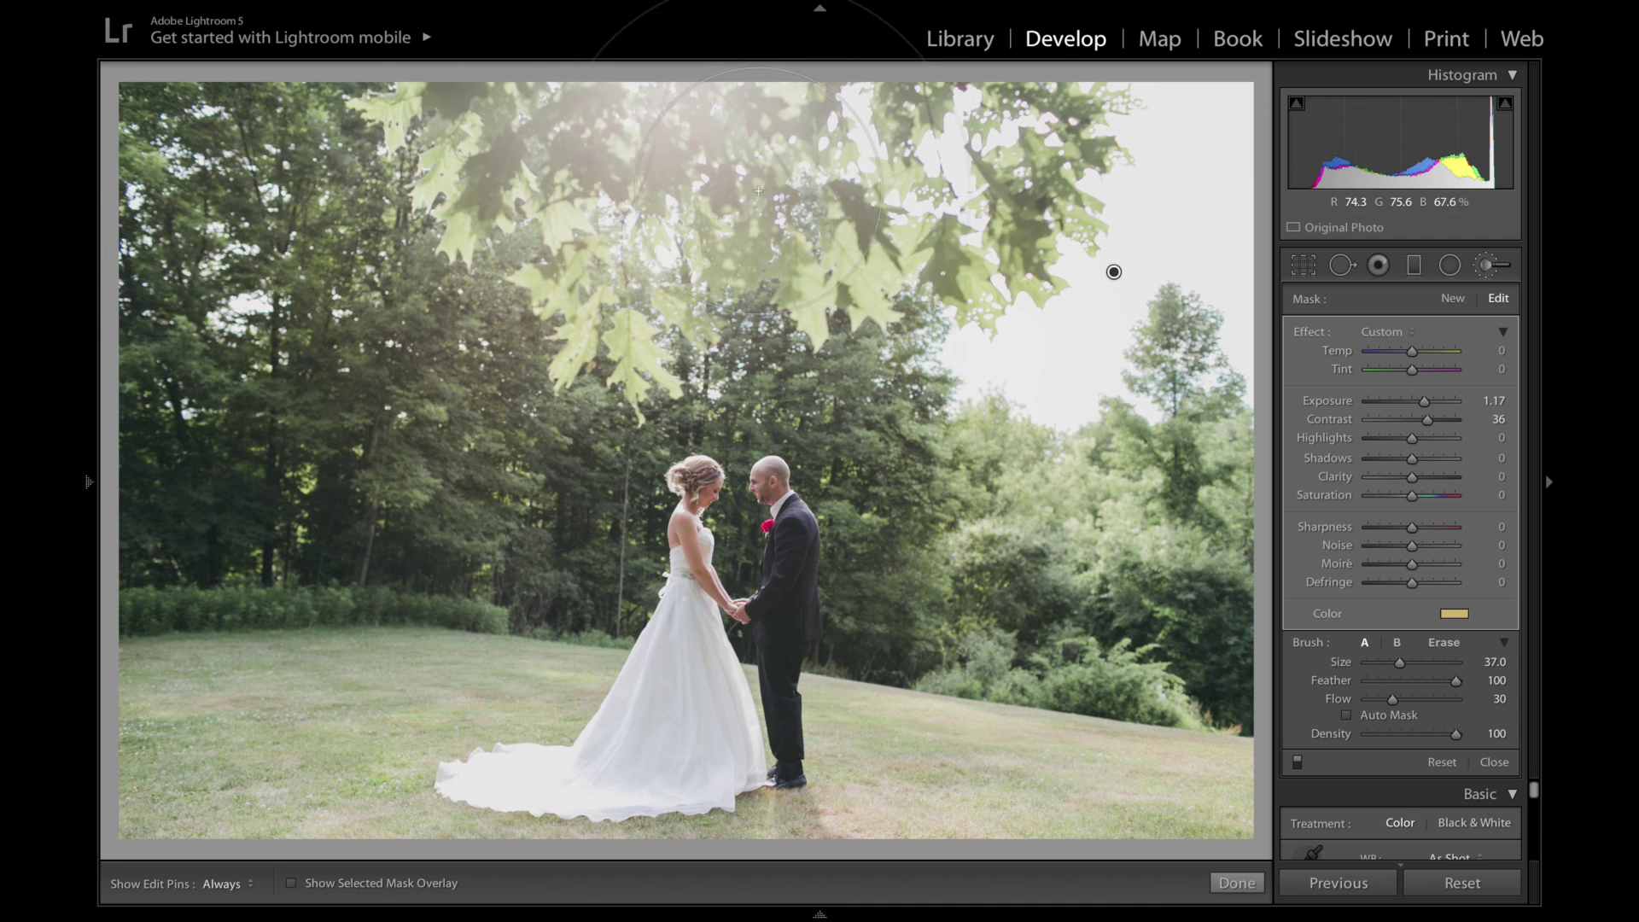
{"action": "key", "text": "h"}
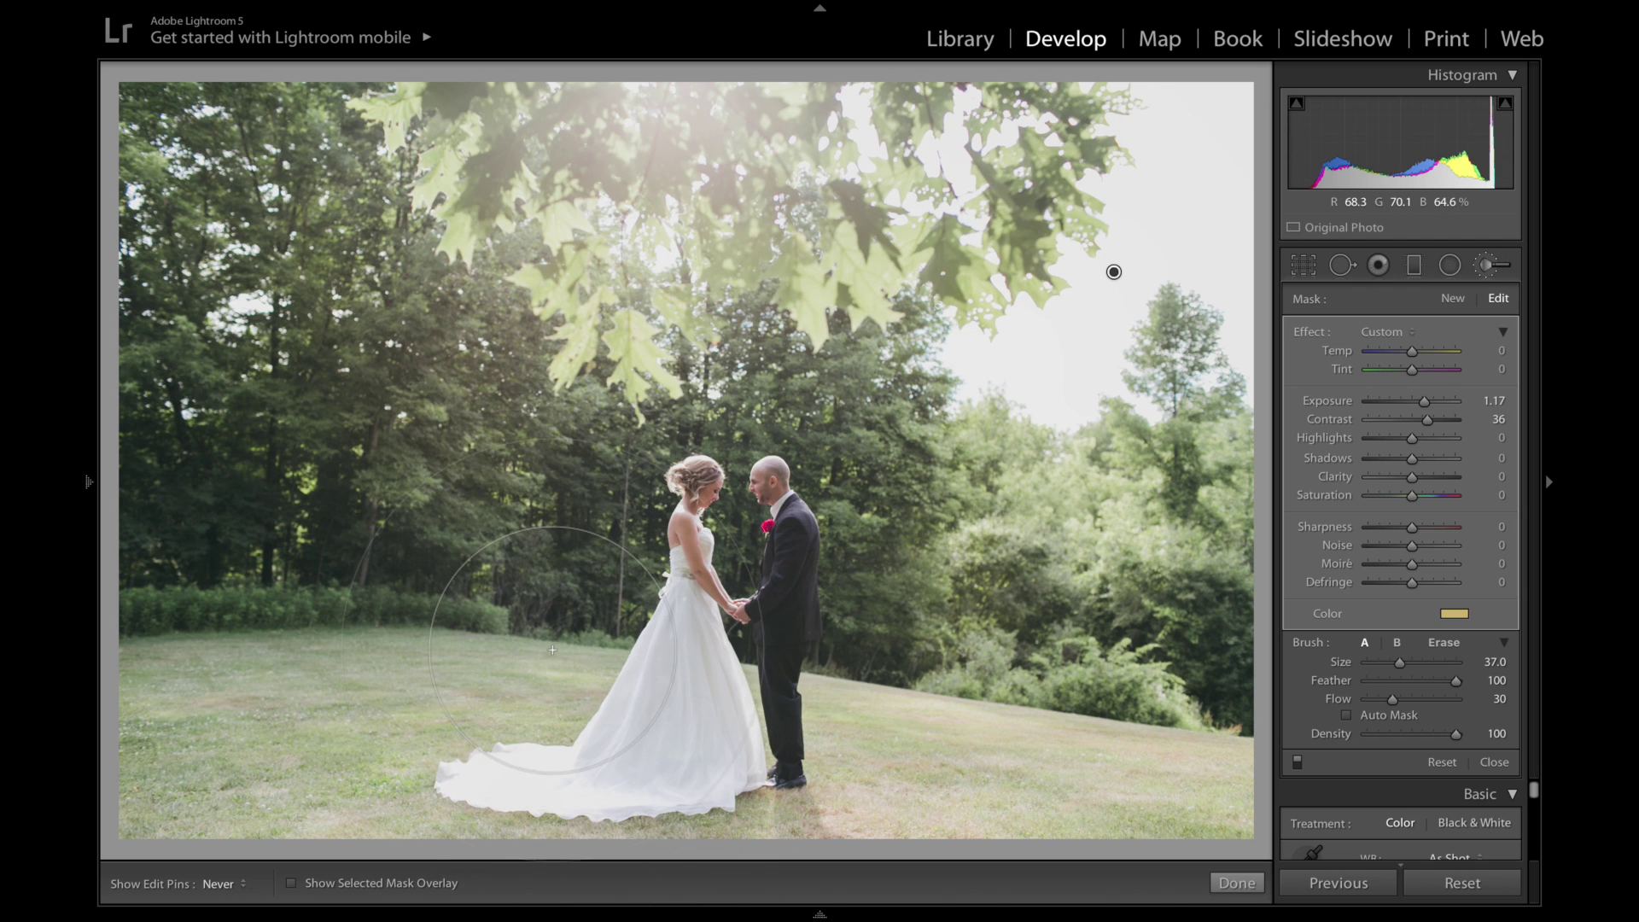
{"action": "key", "text": "h"}
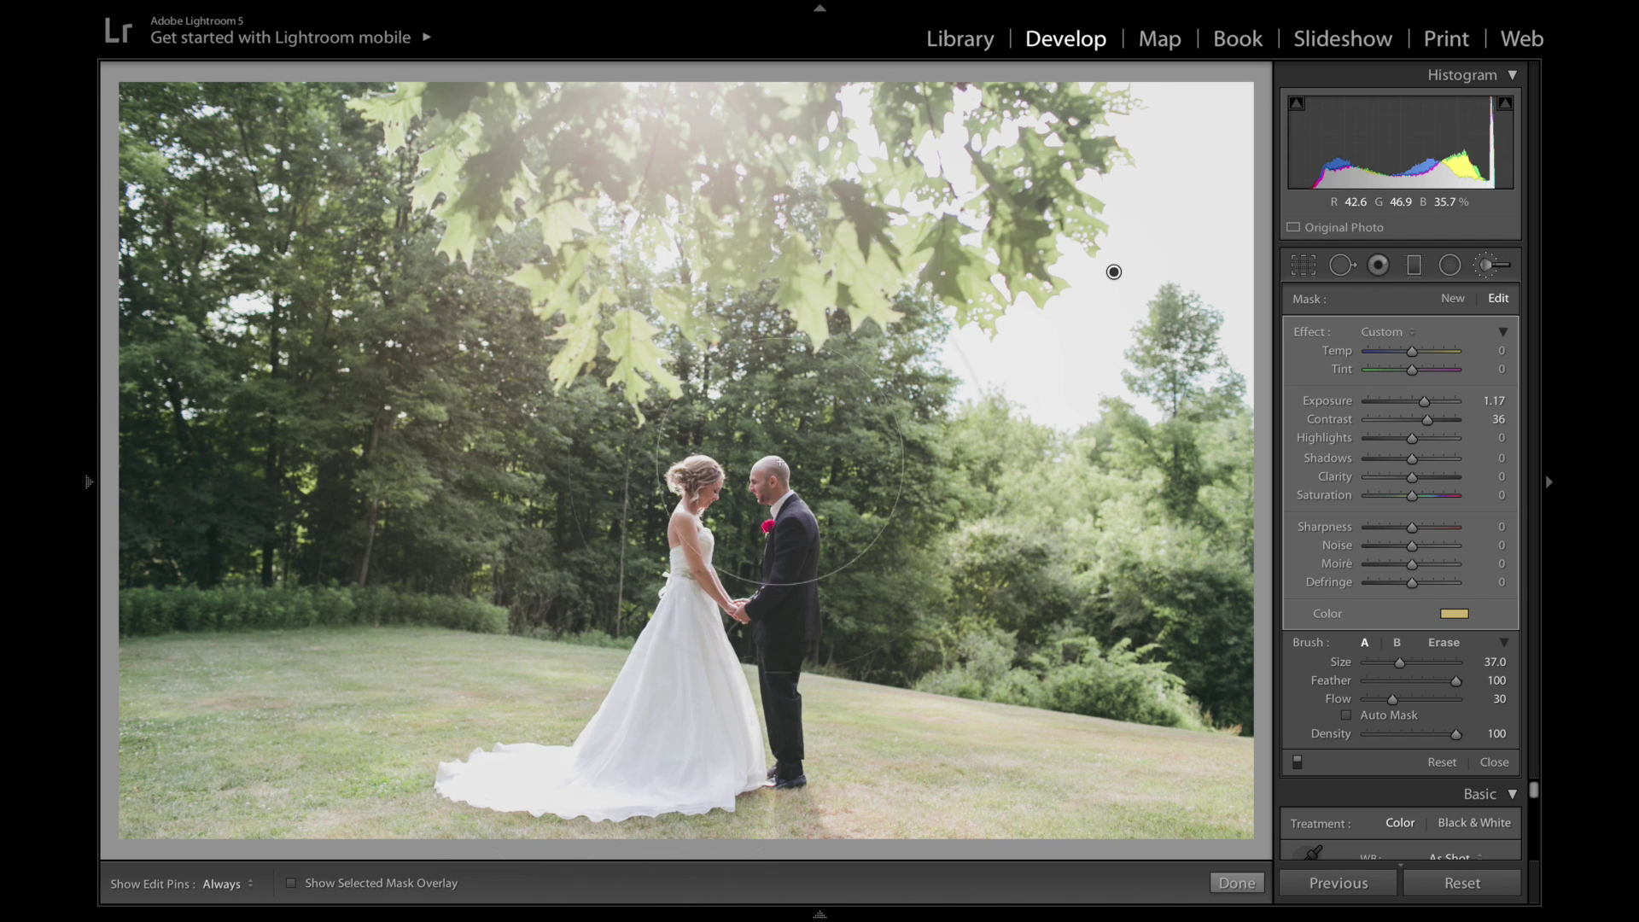
- Raise the brush contrast to about 53, comparing the photo with and without the brush effect, and close the brush
{"action": "left_click", "coordinate": [1297, 761]}
{"action": "left_click", "coordinate": [1297, 762]}
{"action": "left_click", "coordinate": [1298, 761]}
{"action": "left_click", "coordinate": [1298, 763]}
{"action": "left_click", "coordinate": [1299, 763]}
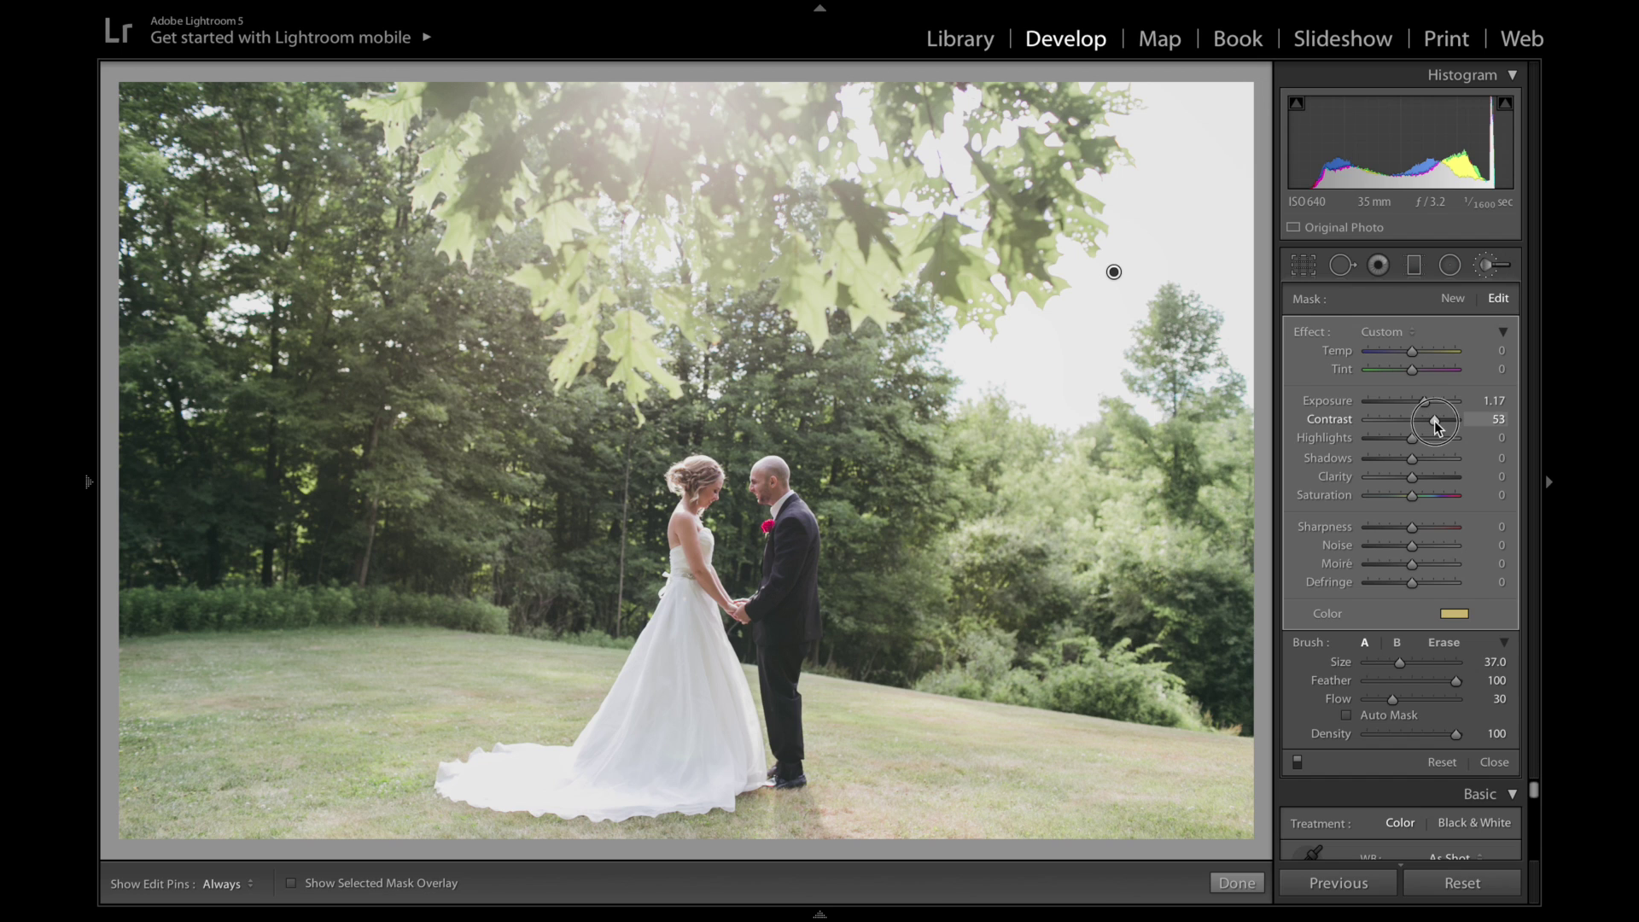
{"action": "left_click", "coordinate": [1296, 763]}
{"action": "left_click", "coordinate": [1296, 763]}
{"action": "left_click", "coordinate": [1488, 265]}
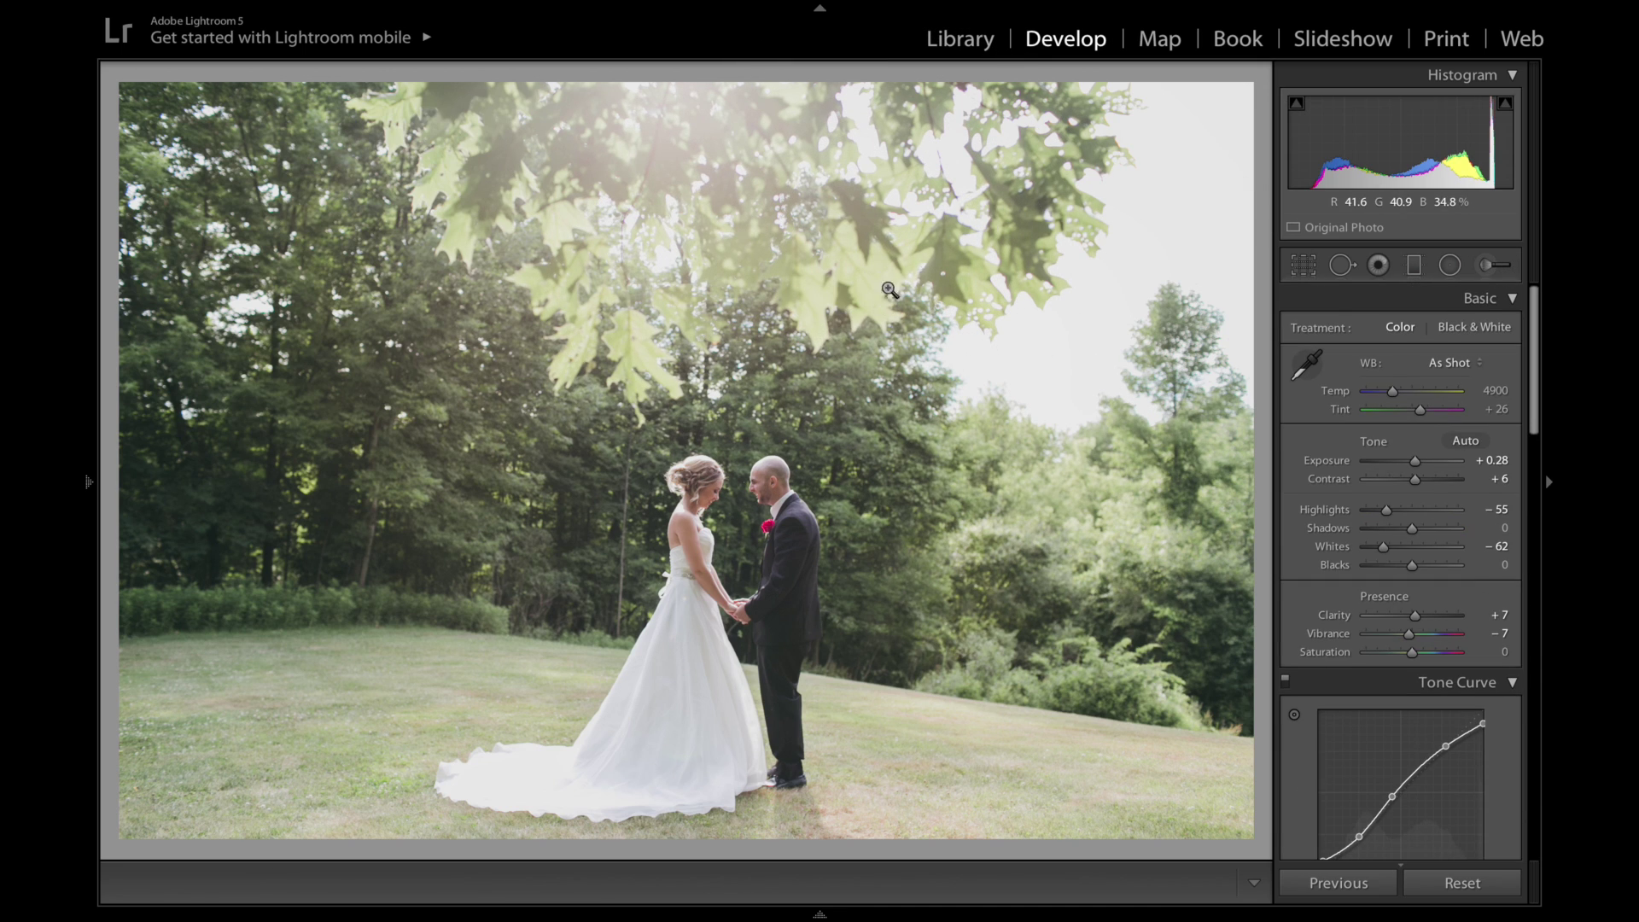
- Adjust the upper and middle points of the RGB tone curve slightly
{"action": "scroll", "coordinate": [1415, 560], "scroll_direction": "down", "scroll_amount": 3}
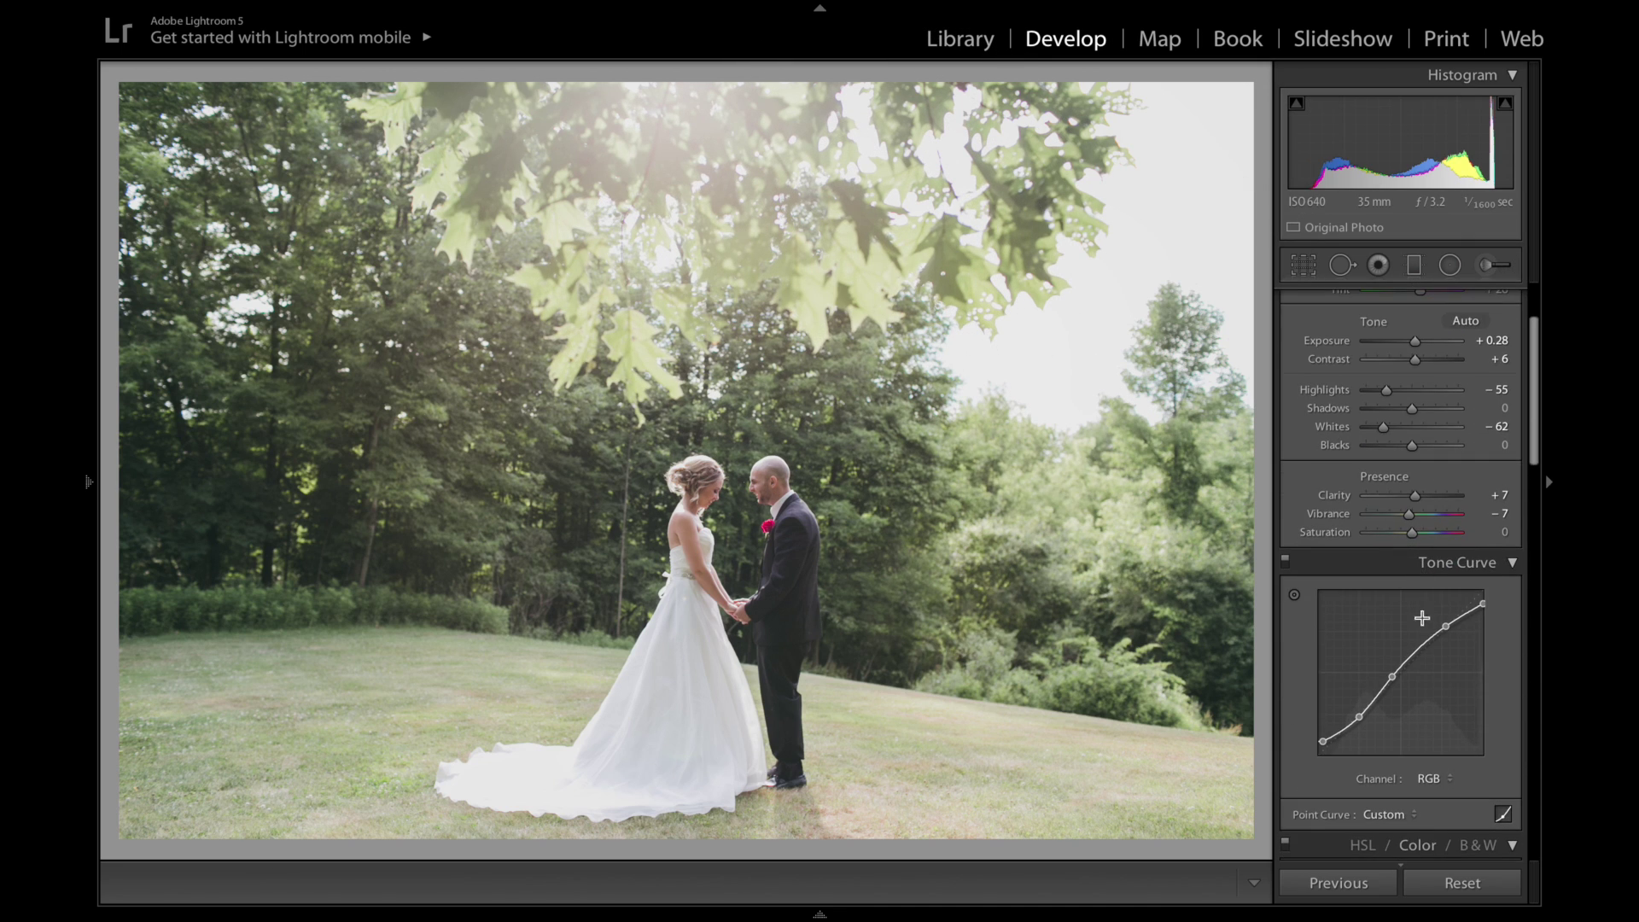
{"action": "left_click_drag", "start_coordinate": [1446, 628], "coordinate": [1396, 675]}
{"action": "left_click", "coordinate": [1392, 676]}
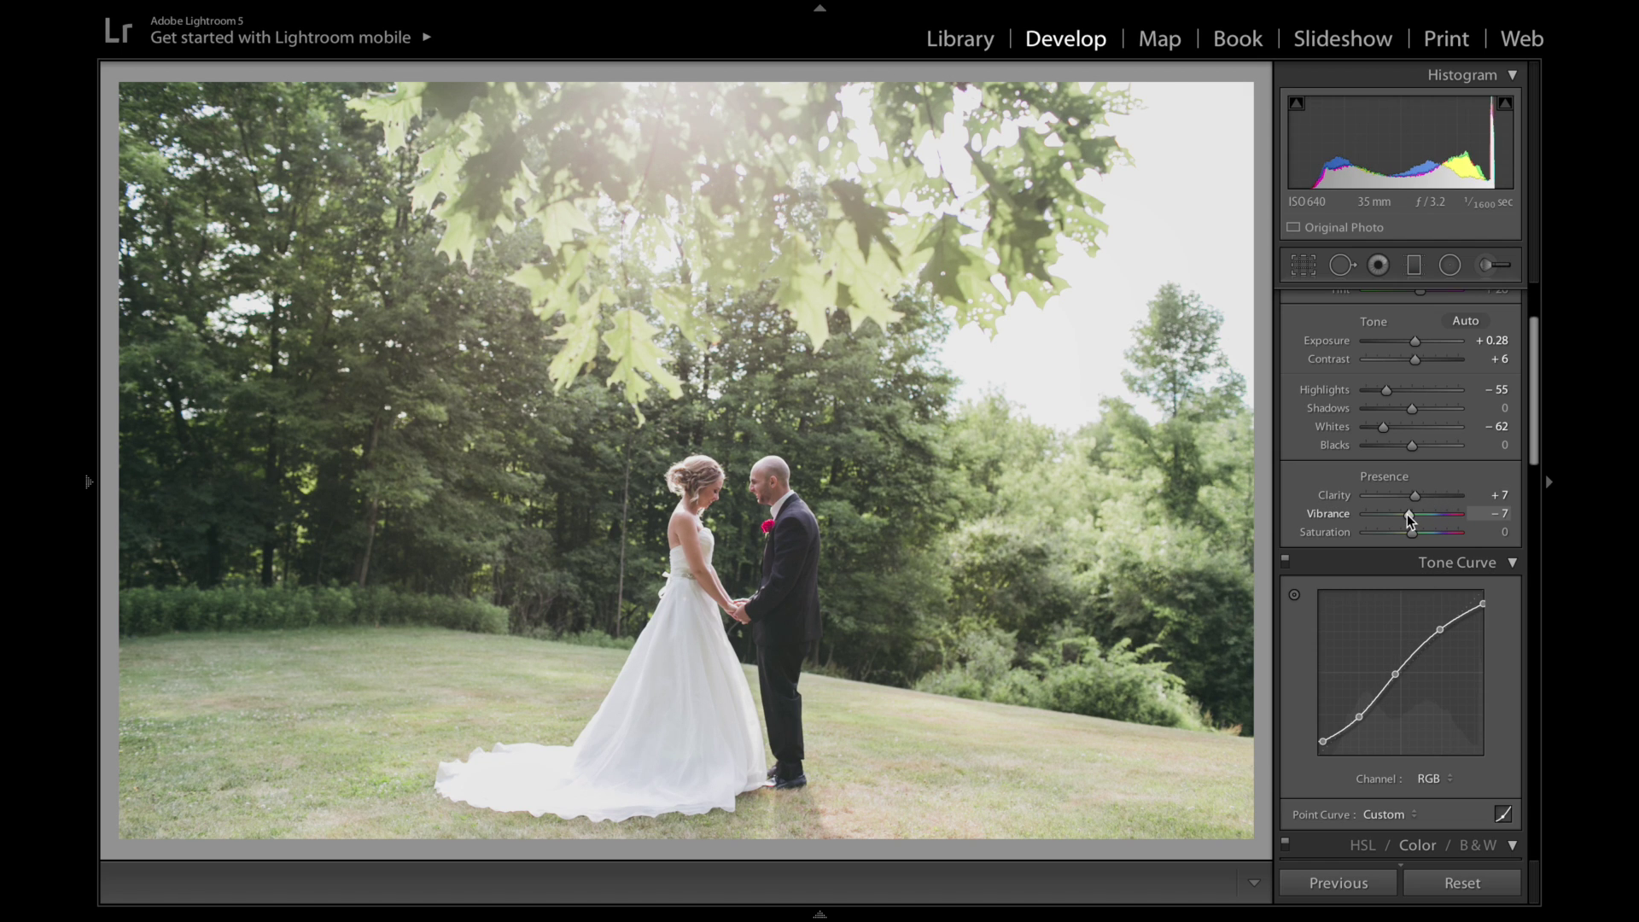
- Set Shadows to +37 and Clarity to +24, and compare with the unedited photo
{"action": "left_click_drag", "start_coordinate": [1431, 408], "coordinate": [1433, 412]}
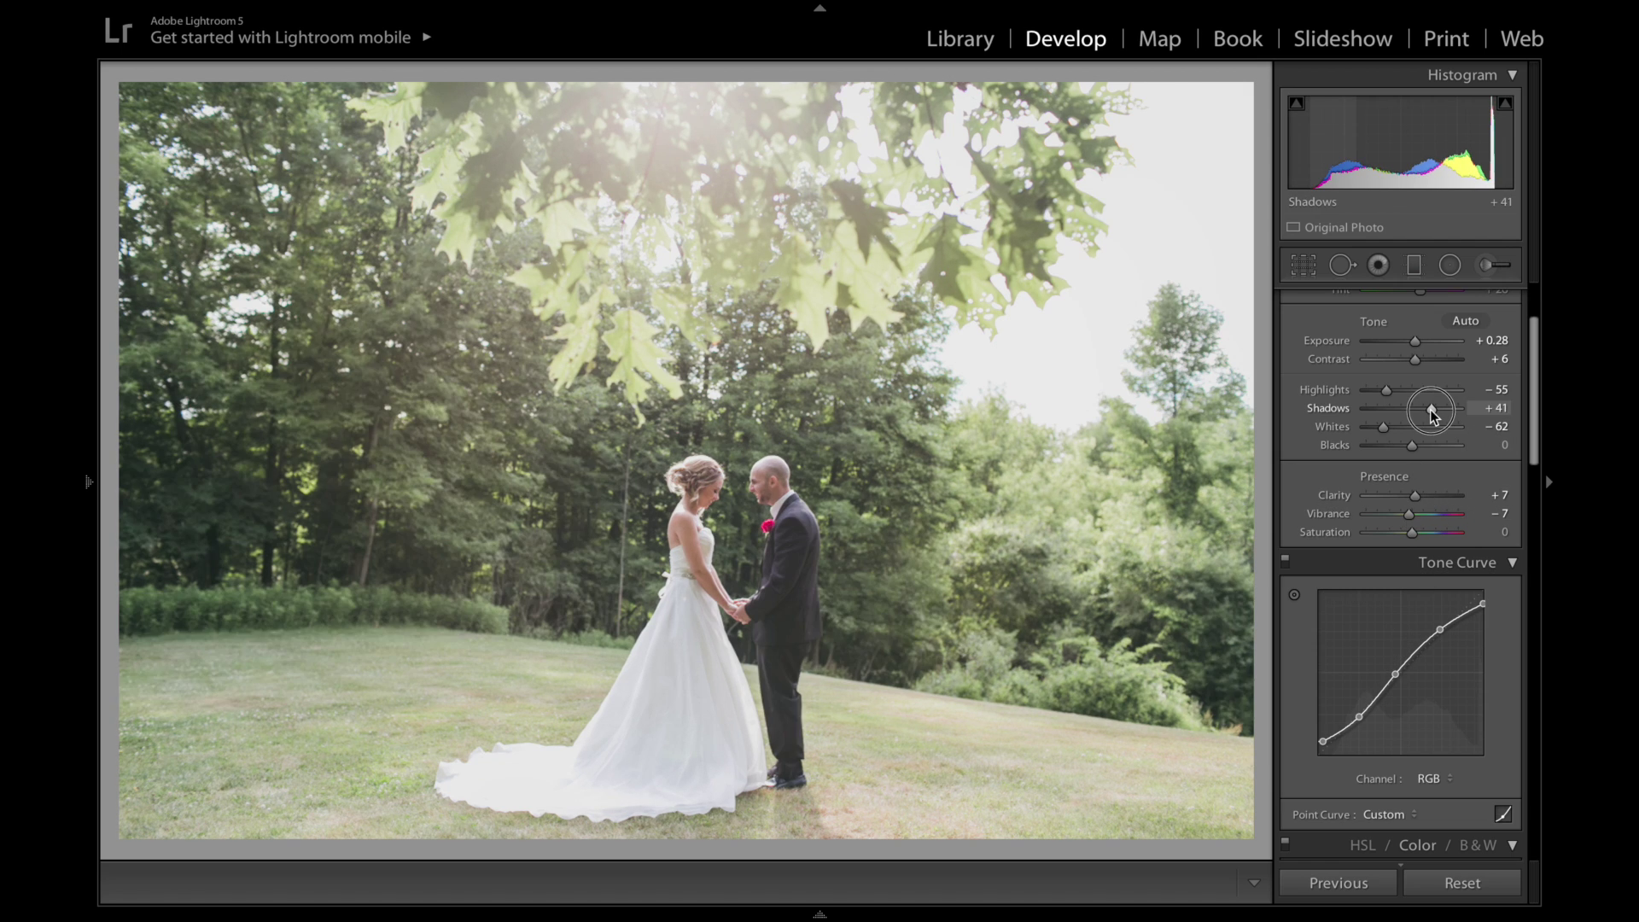
{"action": "left_click_drag", "start_coordinate": [1430, 408], "coordinate": [1427, 410]}
{"action": "key", "text": "equal"}
{"action": "key", "text": "minus"}
{"action": "left_click", "coordinate": [1421, 495]}
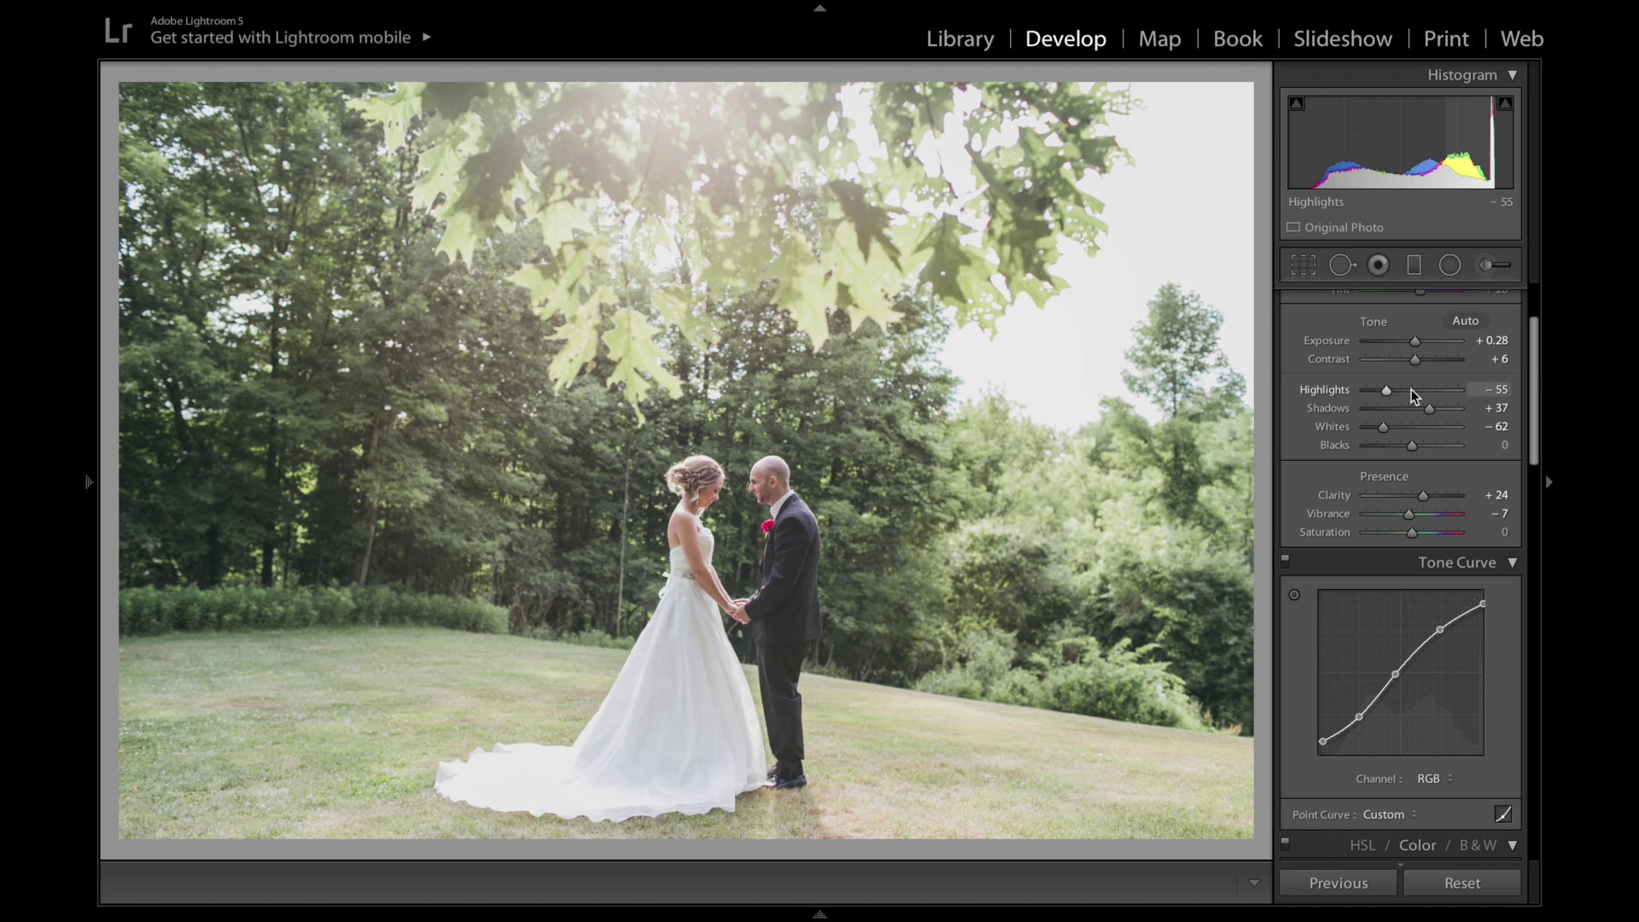
{"action": "key", "text": "backslash"}
{"action": "key", "text": "backslash"}
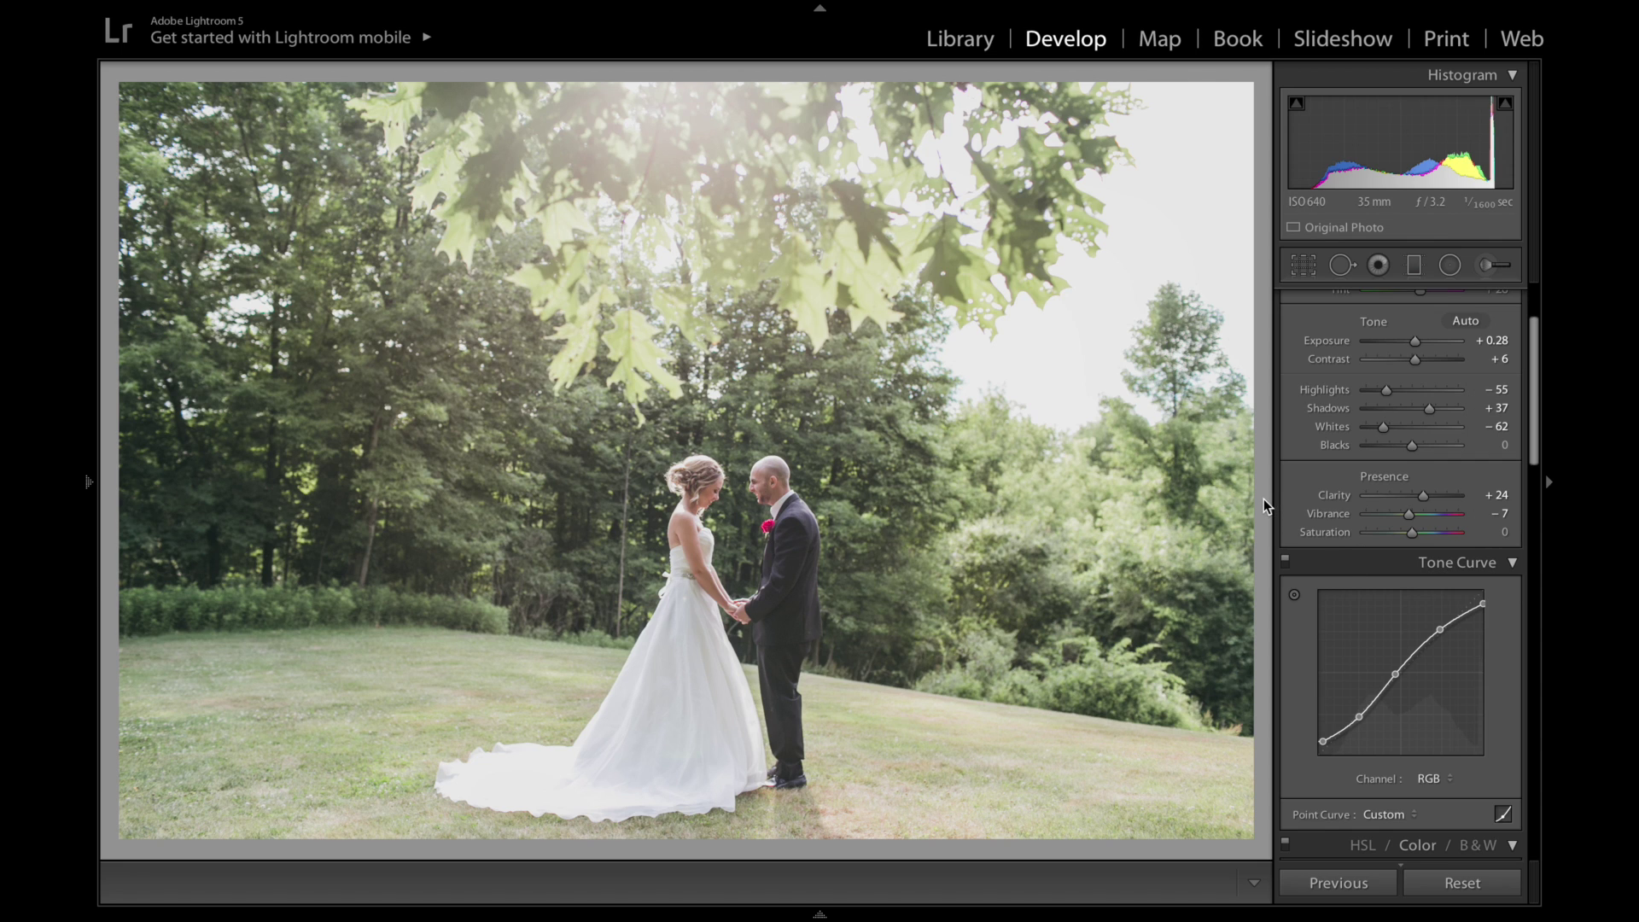
- Try a green hue of −100, undo it, and set the green hue to +4, comparing with the unedited photo
{"action": "scroll", "coordinate": [1384, 469], "scroll_direction": "down", "scroll_amount": 1}
{"action": "scroll", "coordinate": [1384, 468], "scroll_direction": "down", "scroll_amount": 5}
{"action": "left_click_drag", "start_coordinate": [1448, 570], "coordinate": [1362, 576]}
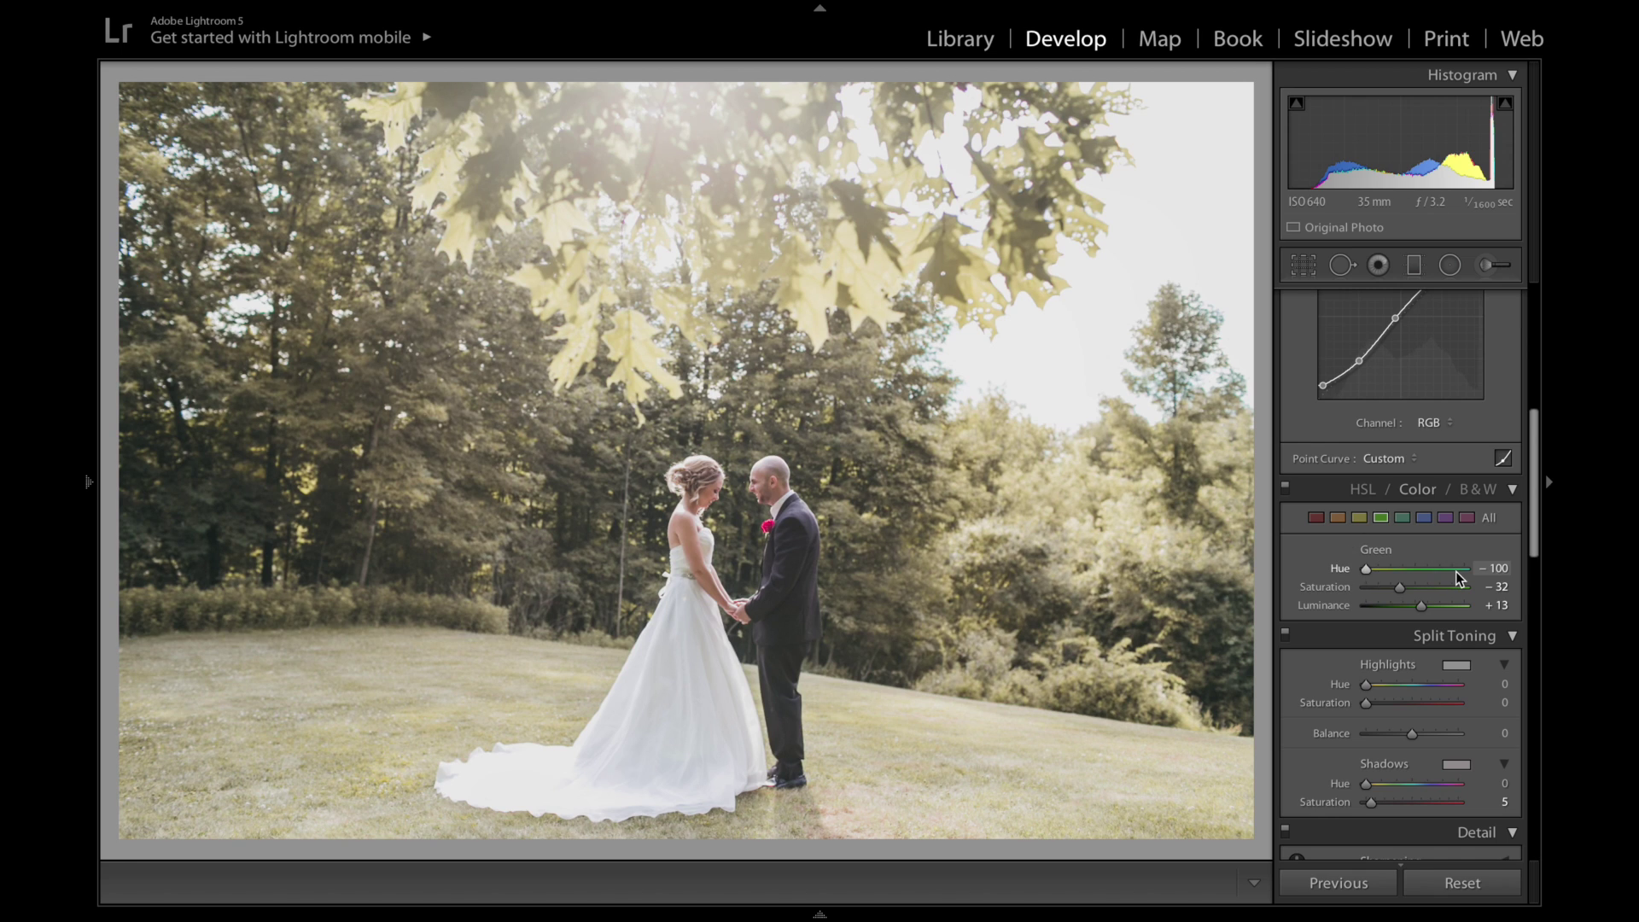
{"action": "key", "text": "ctrl+z"}
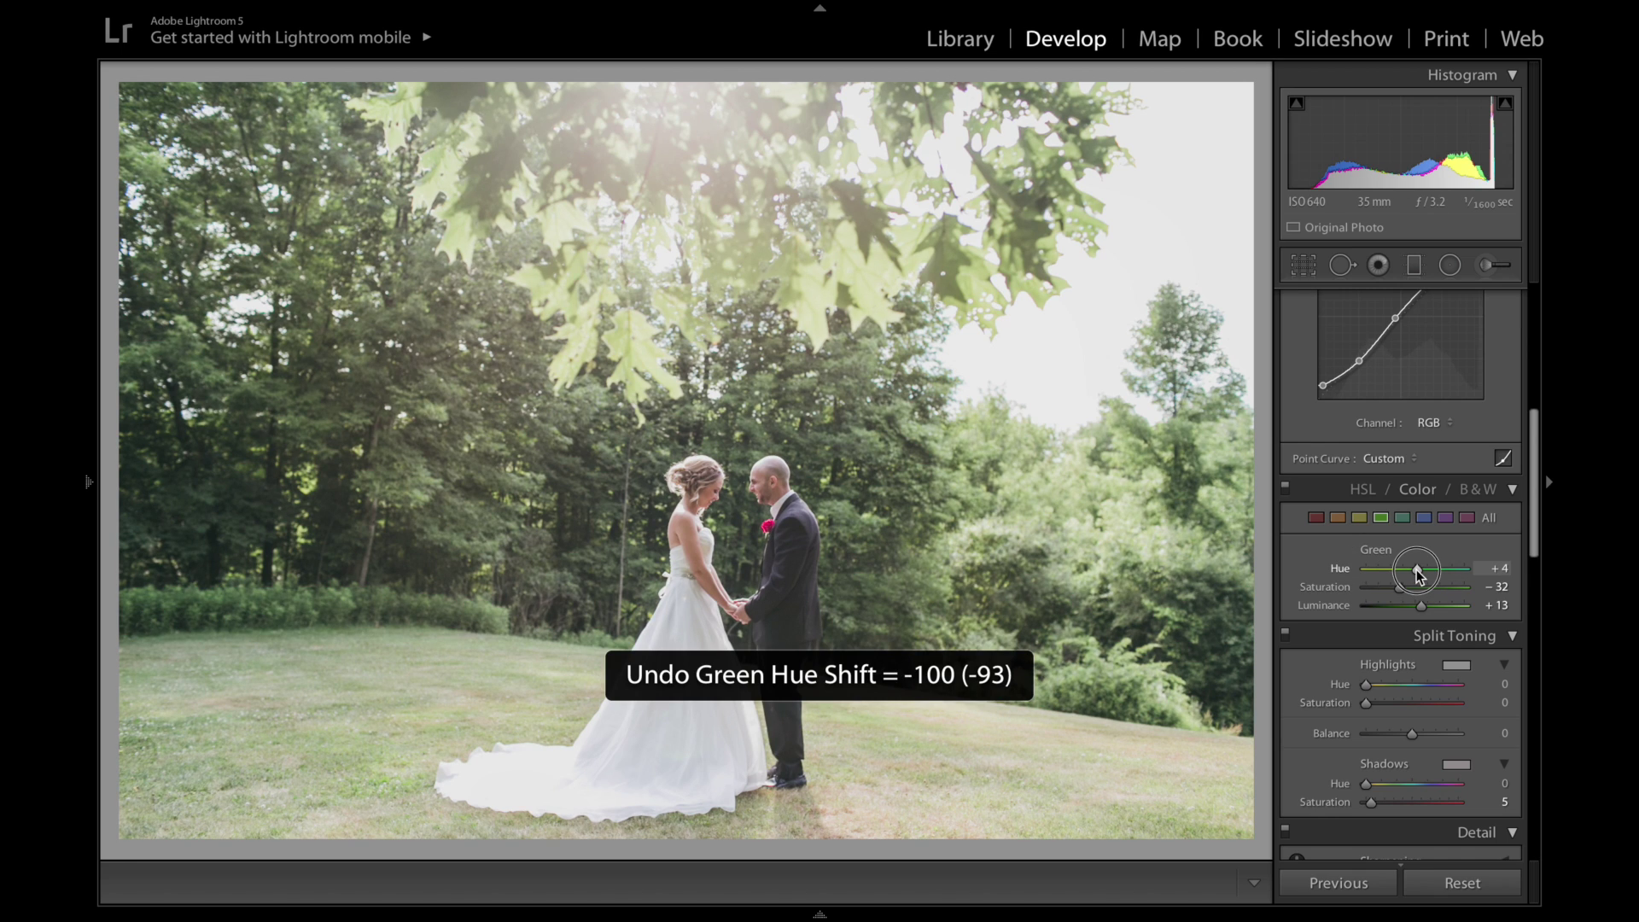
{"action": "key", "text": "backslash"}
{"action": "key", "text": "backslash"}
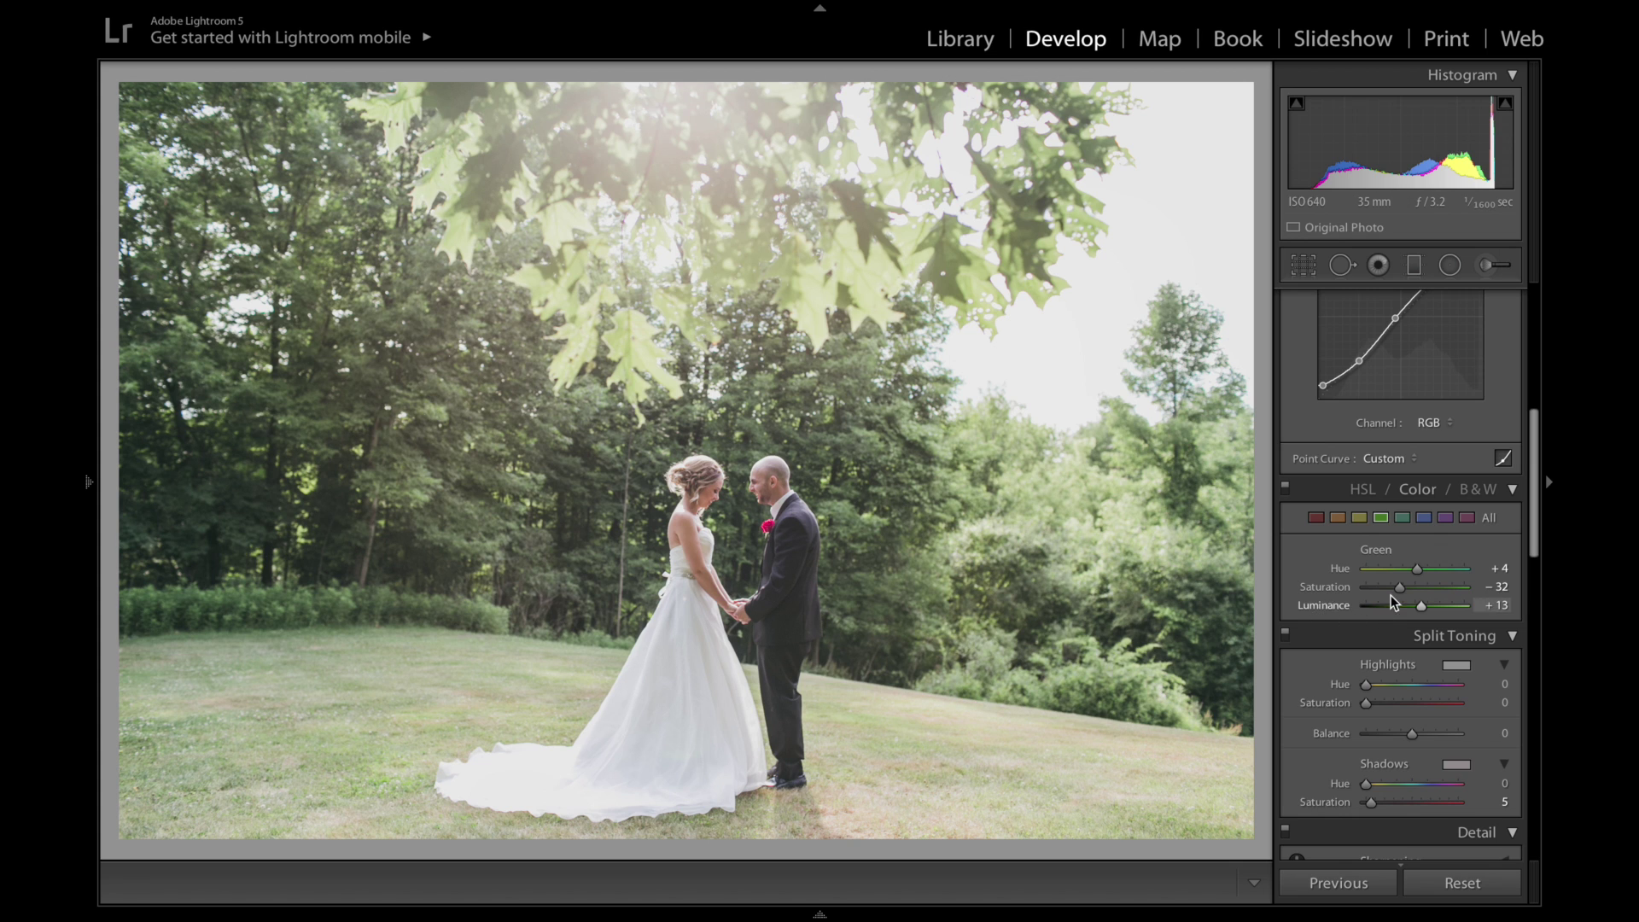
- Try a green luminance of +64, undo it, and set the green luminance to +23, comparing with the unedited photo
{"action": "left_click_drag", "start_coordinate": [1393, 600], "coordinate": [1449, 615]}
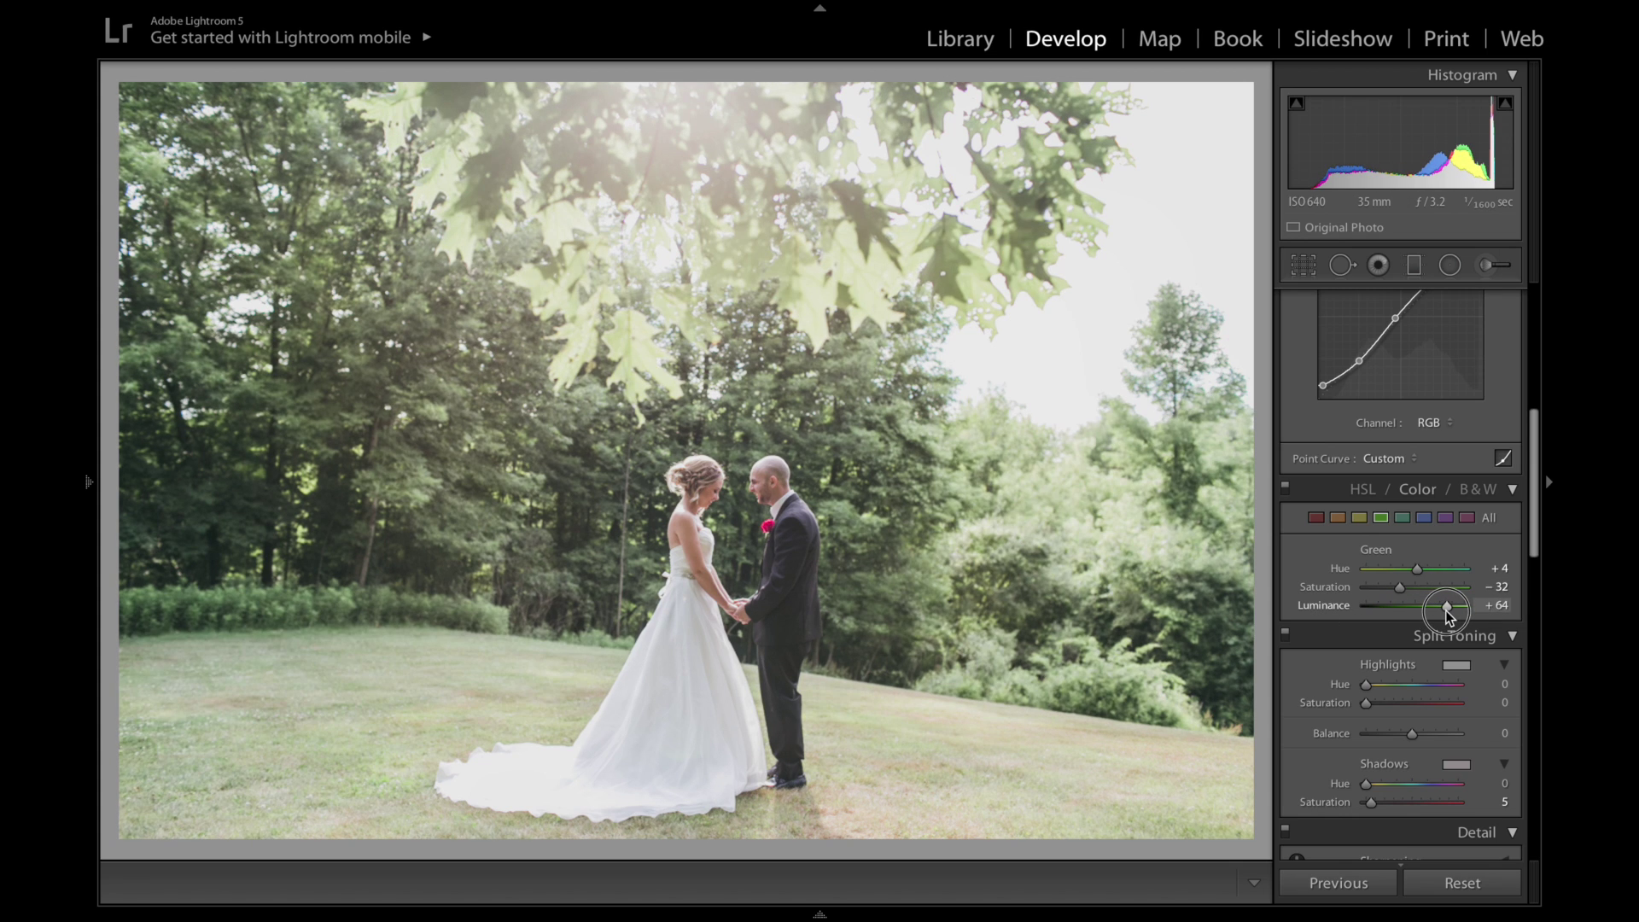
{"action": "key", "text": "ctrl+z"}
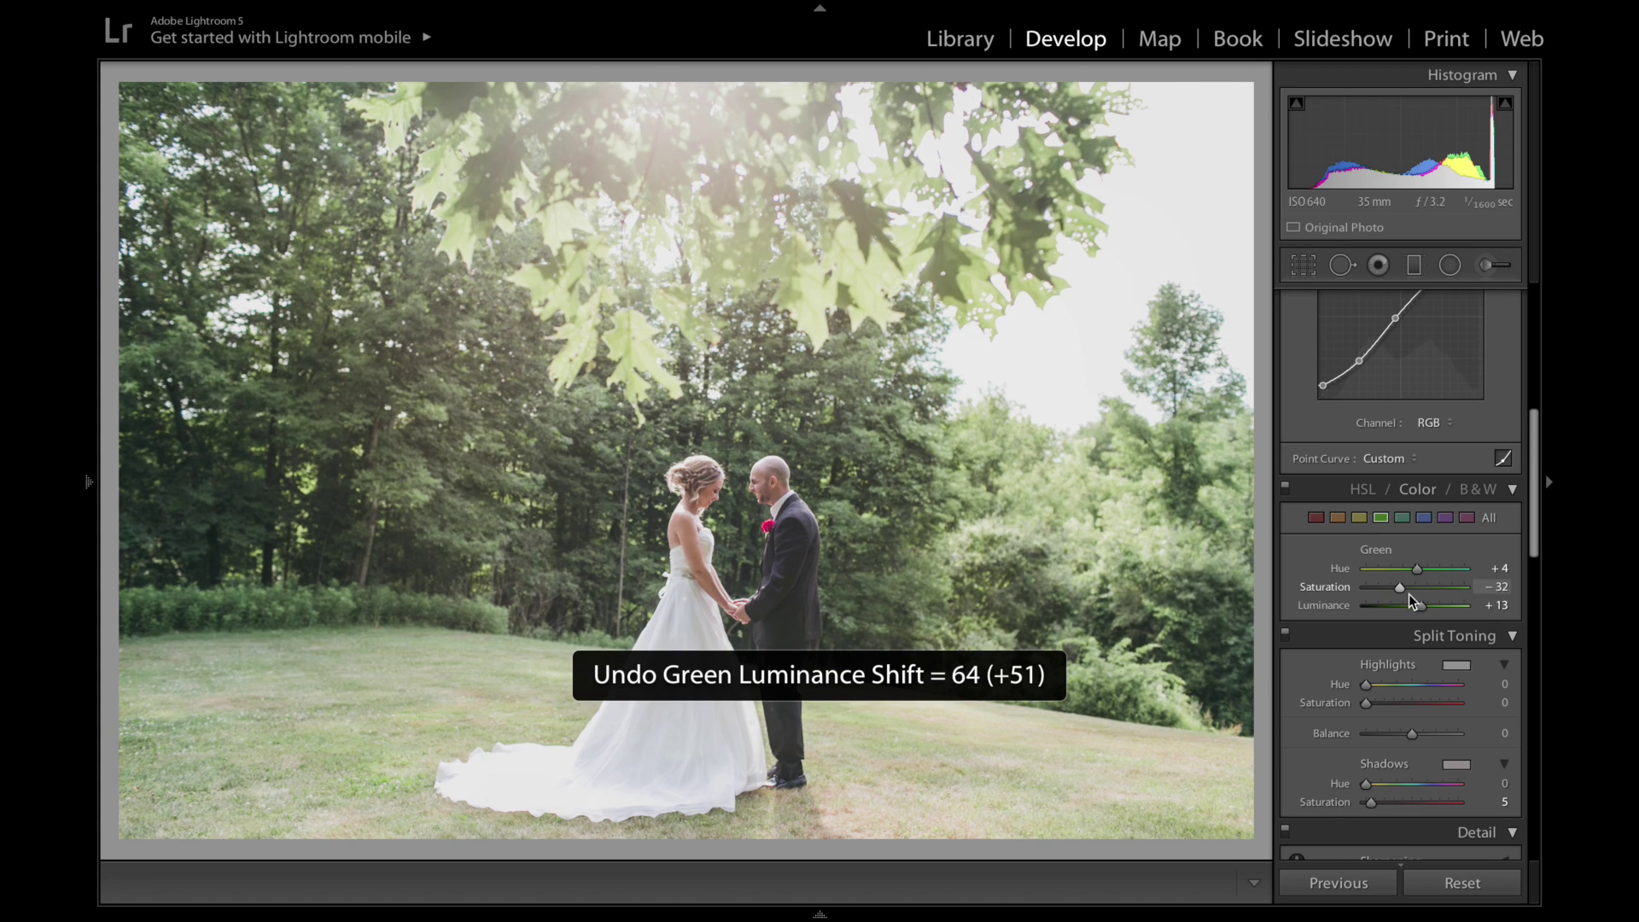
{"action": "left_click", "coordinate": [1426, 607]}
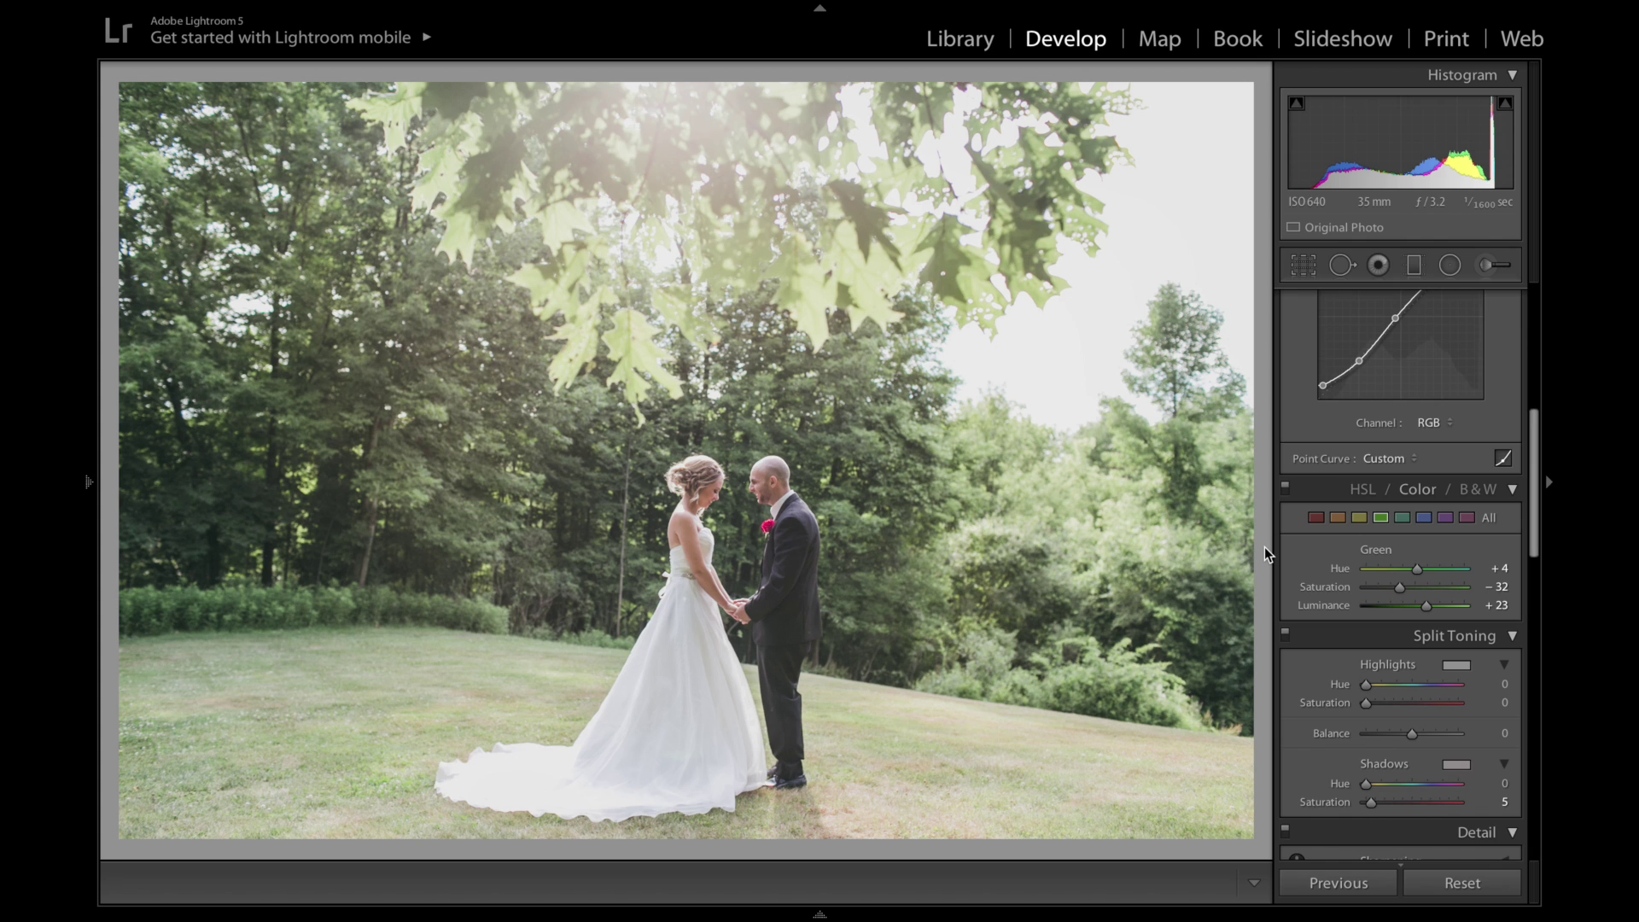
{"action": "key", "text": "backslash"}
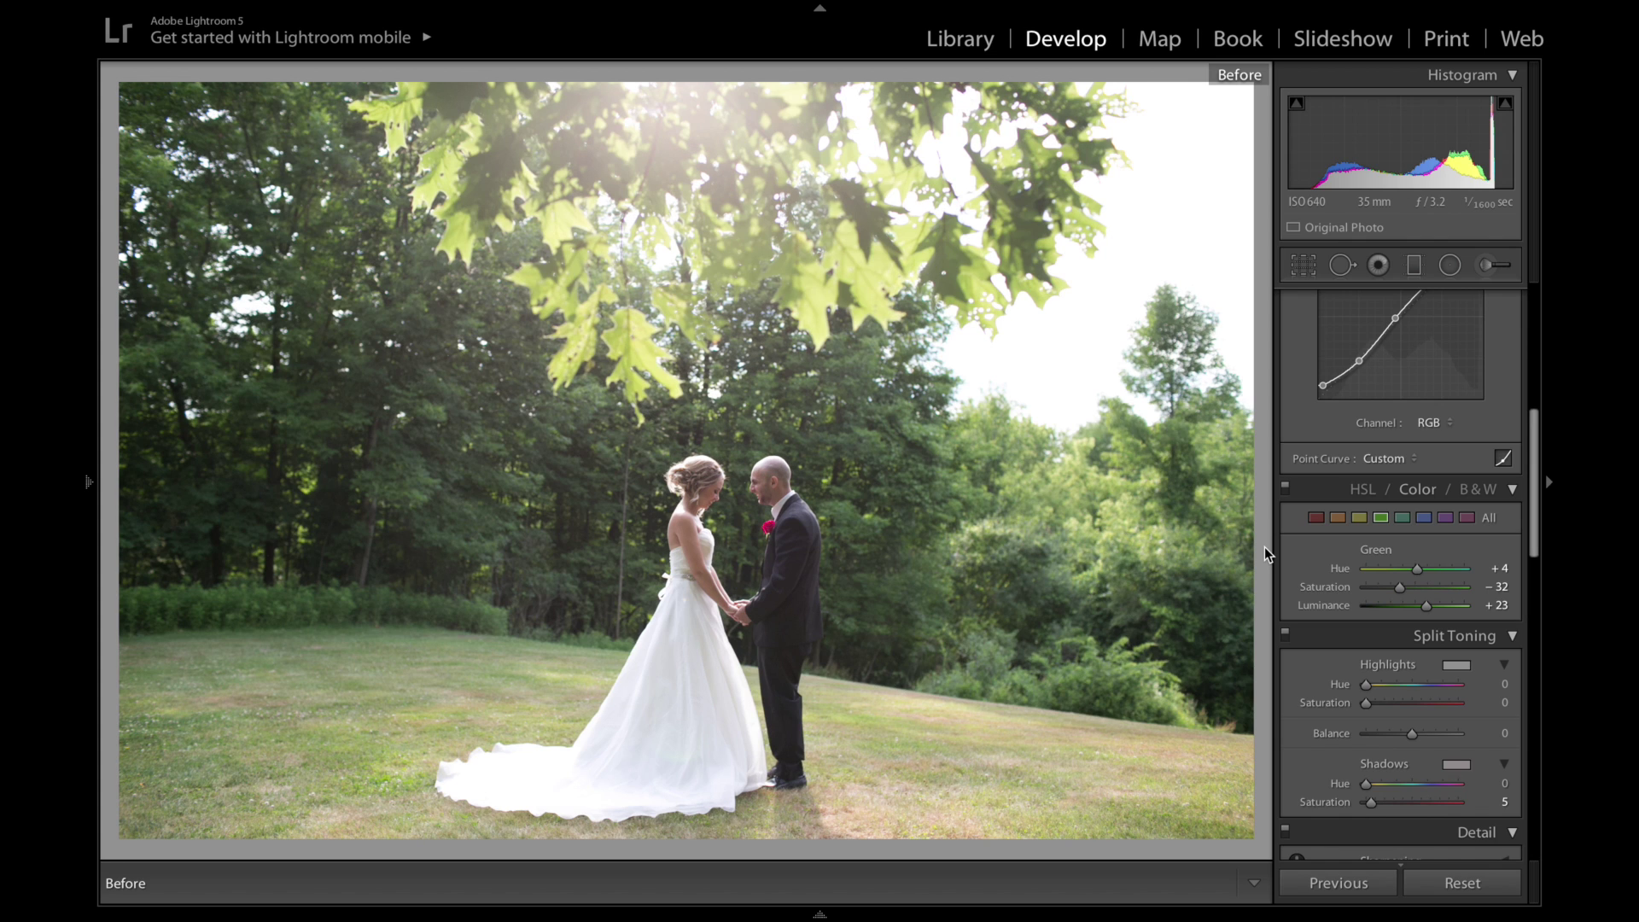
{"action": "key", "text": "backslash"}
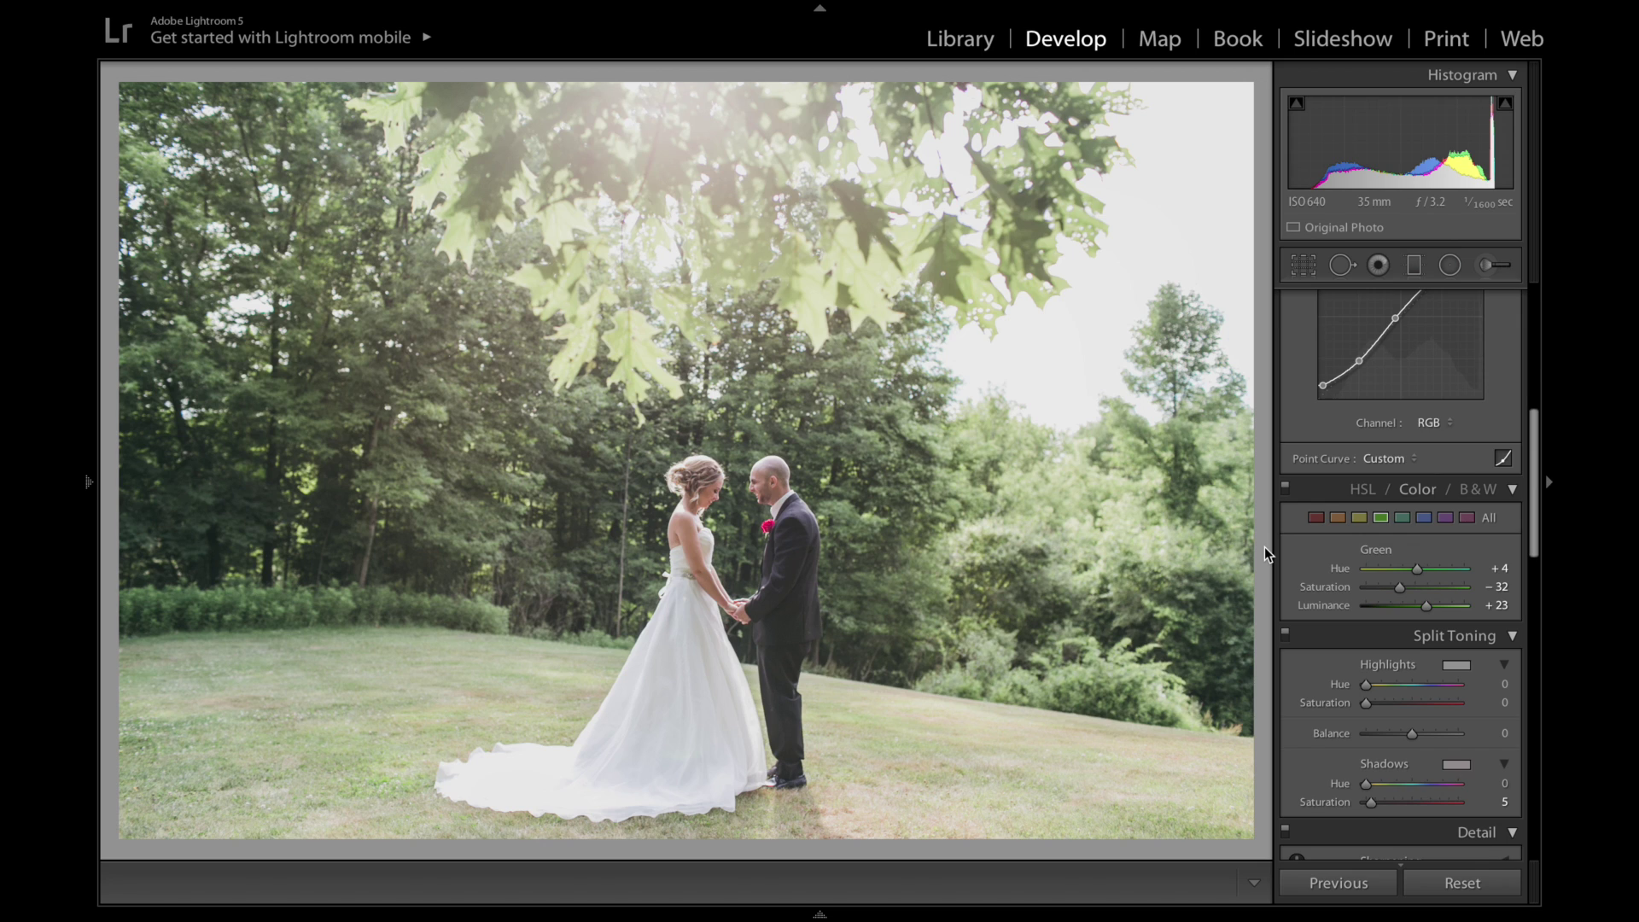
{"action": "scroll", "coordinate": [1427, 461], "scroll_direction": "up", "scroll_amount": 10}
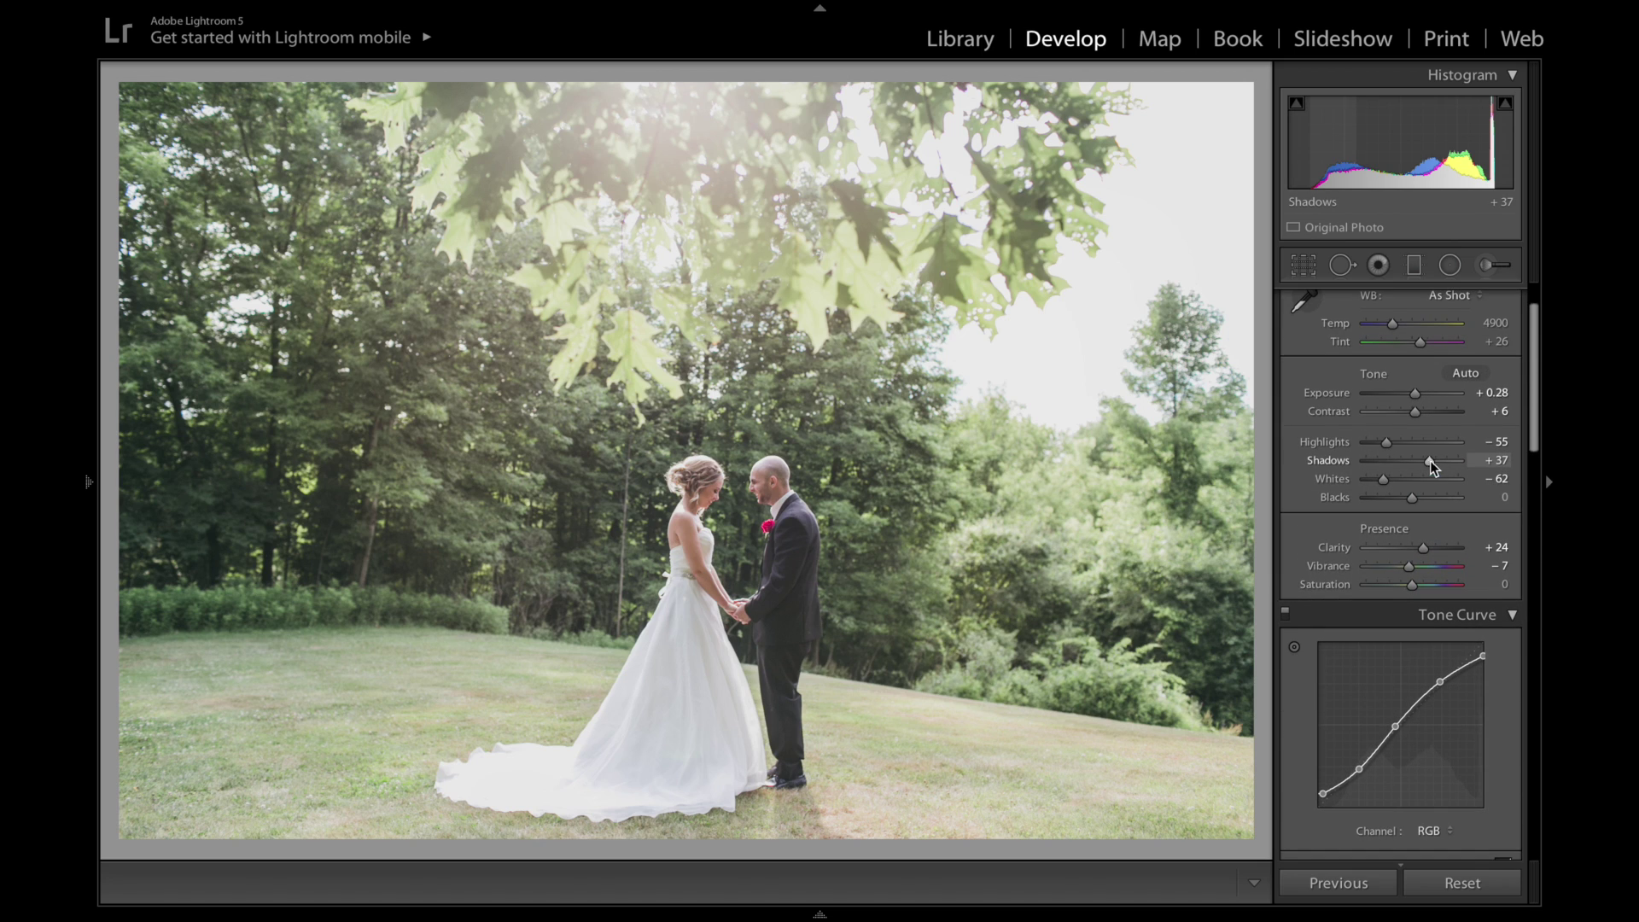